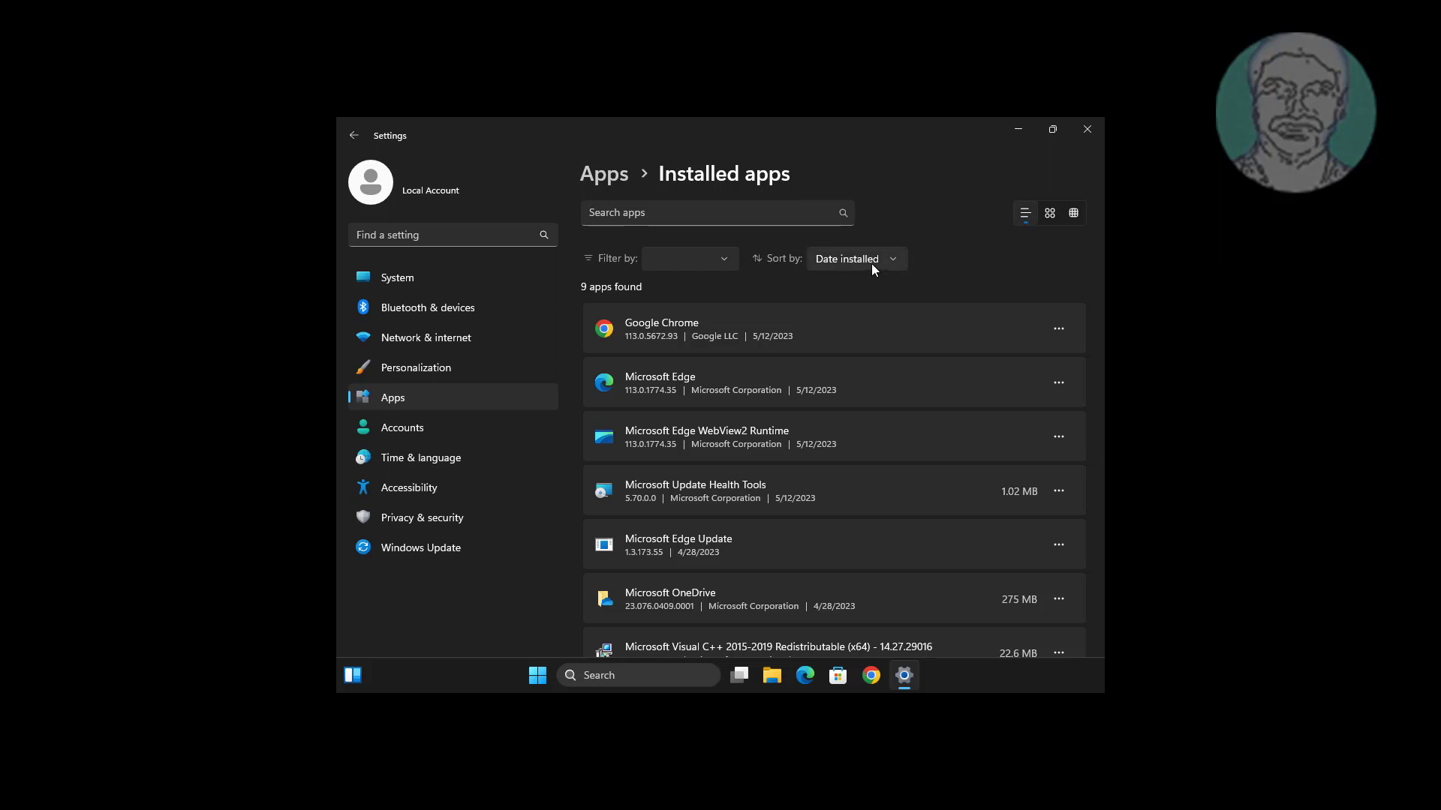
- Uninstall Google Chrome along with its browsing data, and close the Settings window
left_click(1058, 328)
left_click(928, 386)
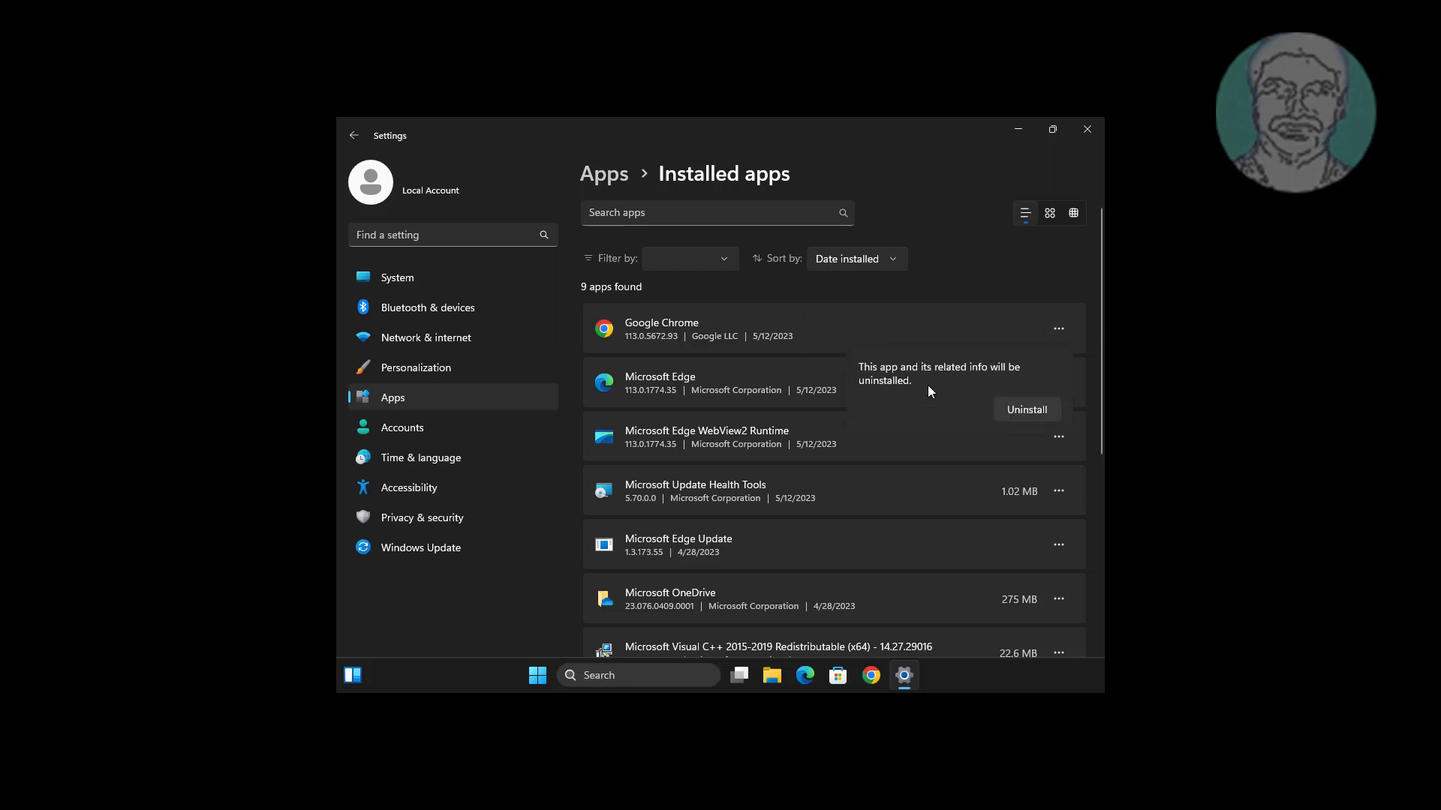
left_click(1057, 408)
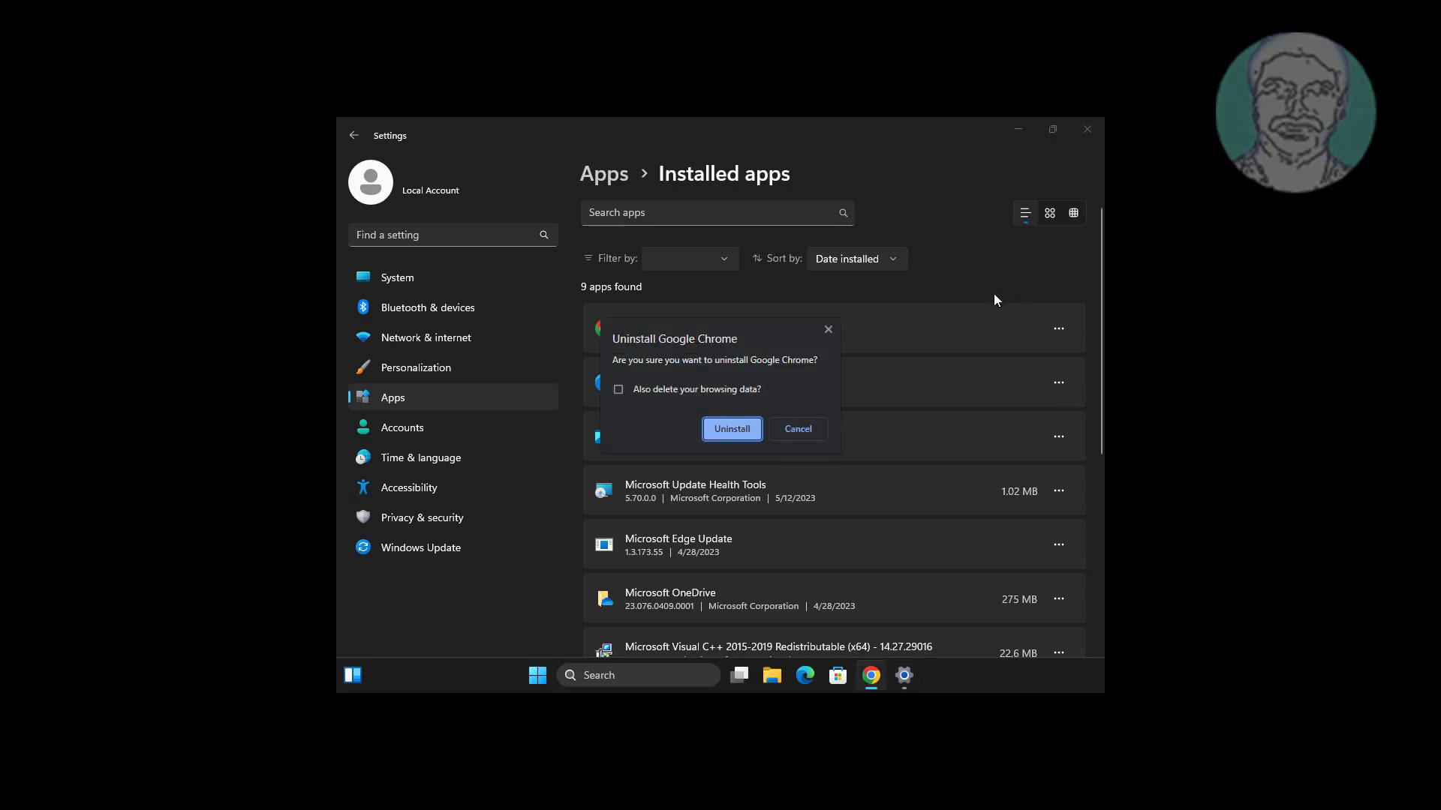
left_click(656, 389)
left_click(724, 431)
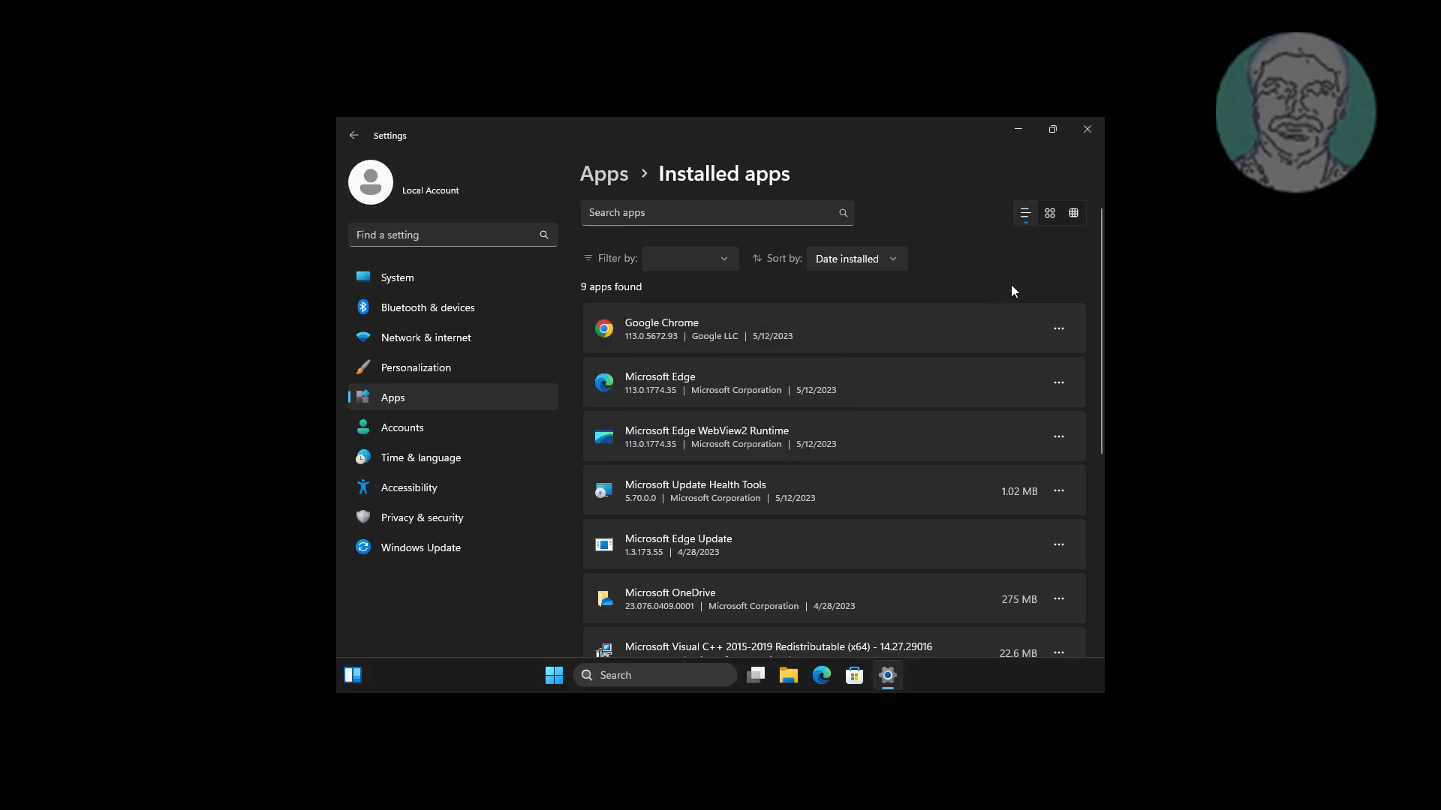
left_click(1088, 129)
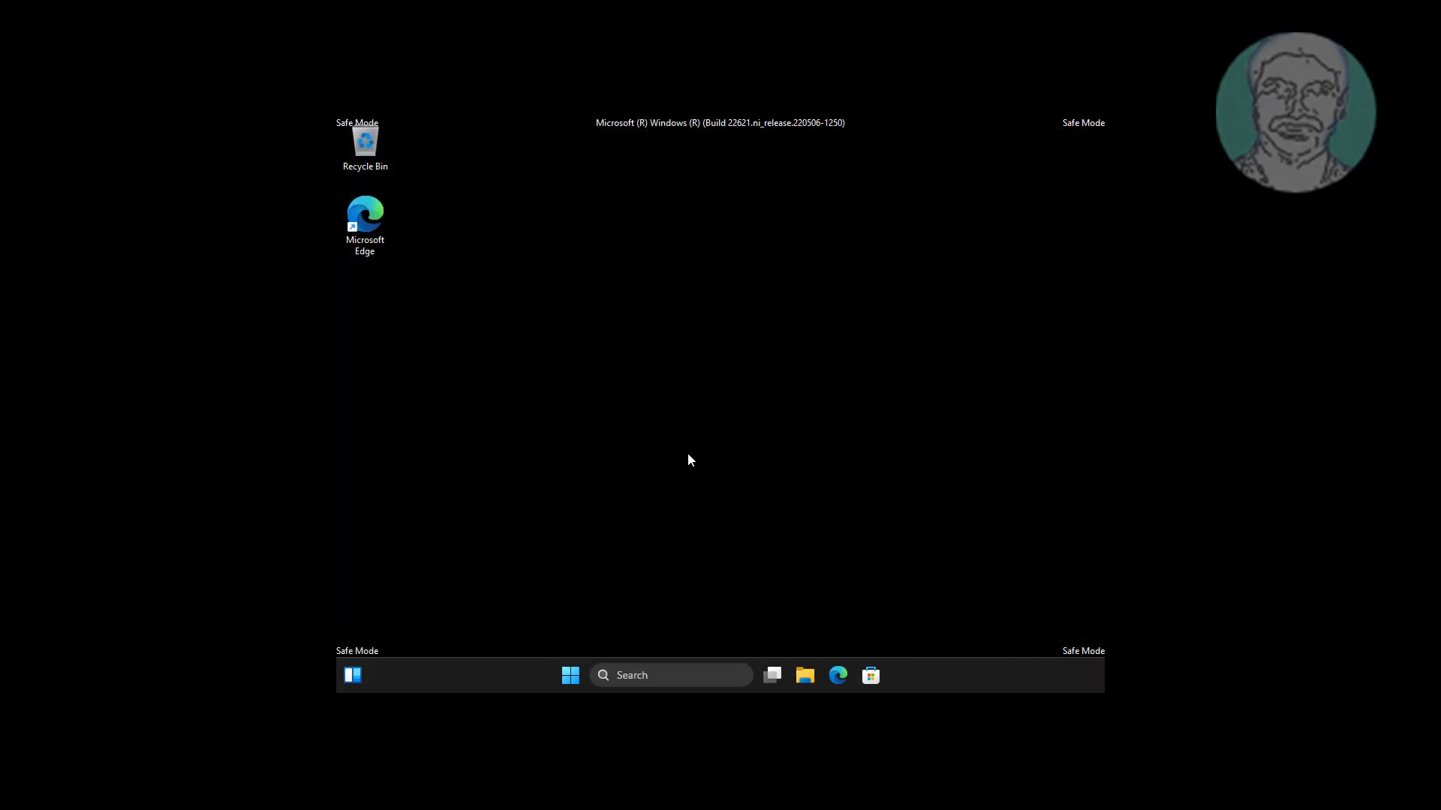
- Open Device Manager and show the driver properties of the VMware SVGA 3D display adapter
right_click(571, 680)
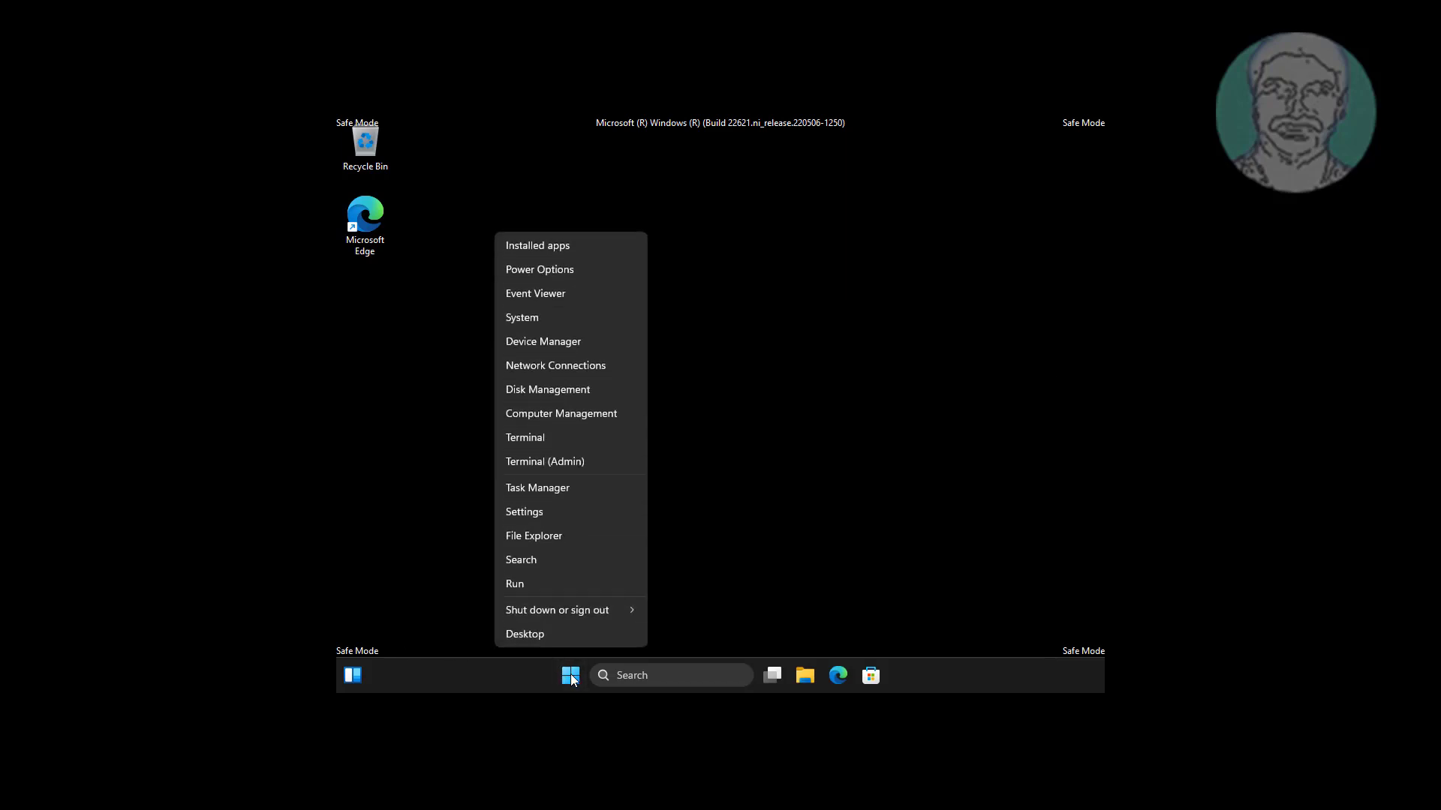
left_click(552, 341)
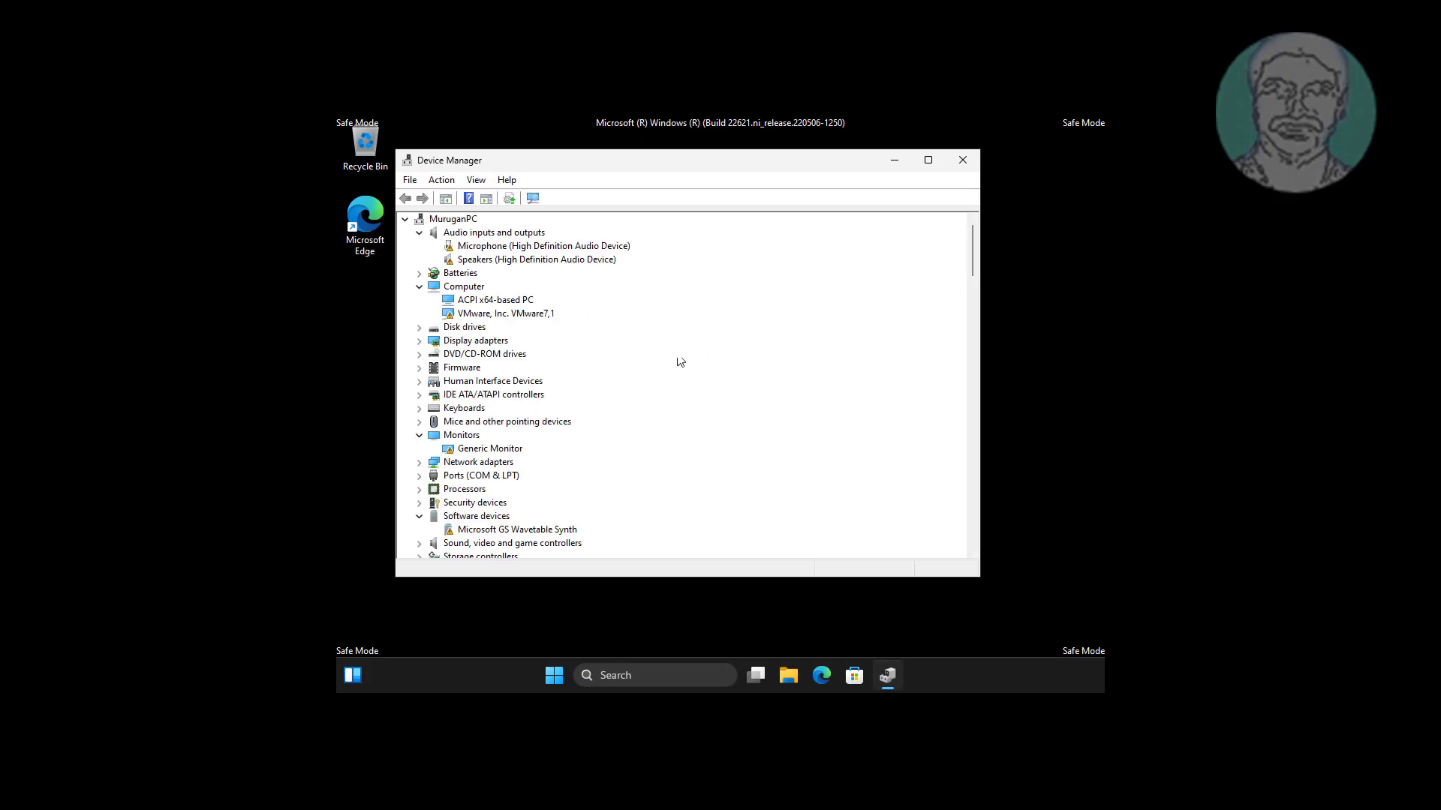
left_click(418, 232)
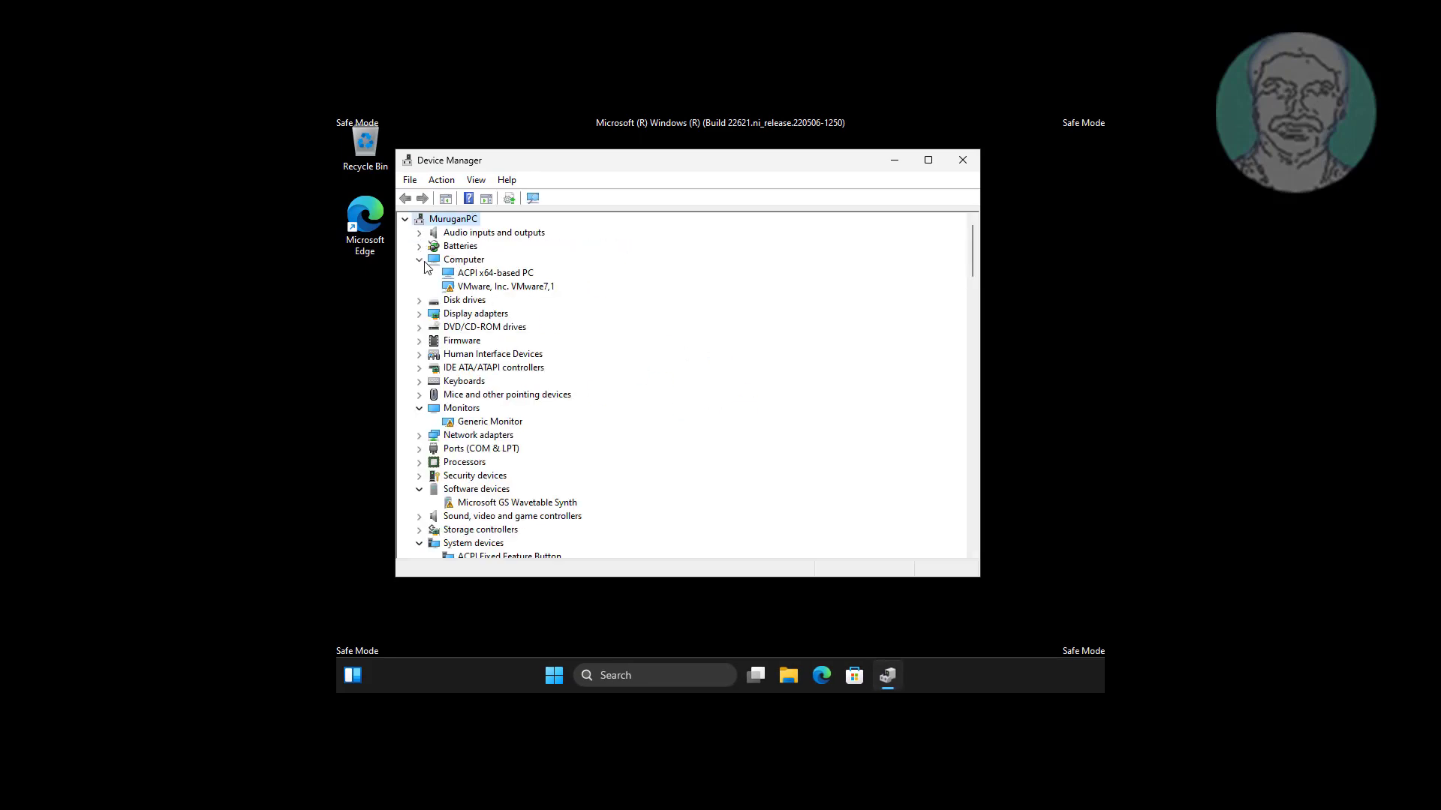
left_click(472, 315)
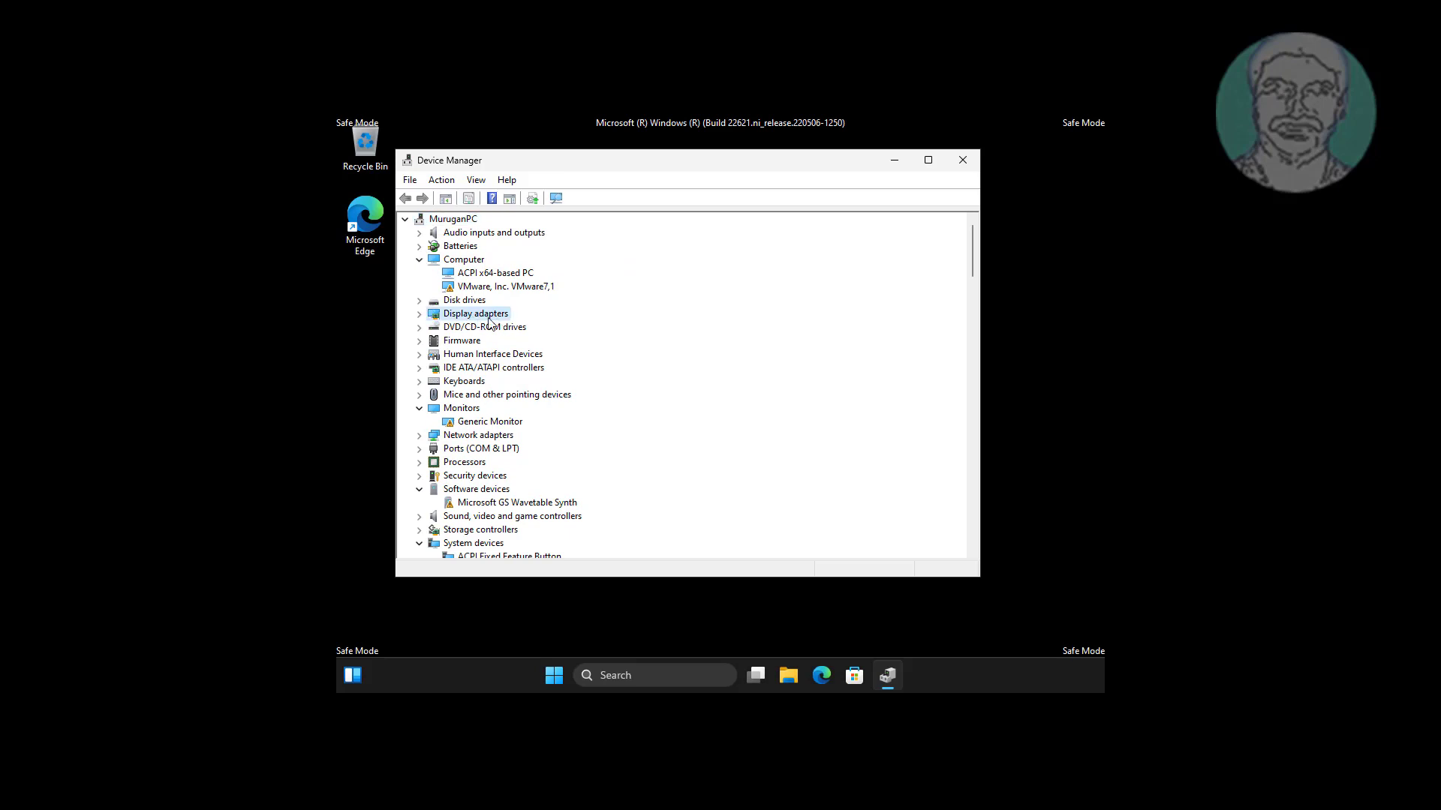
left_click(418, 314)
left_click(517, 328)
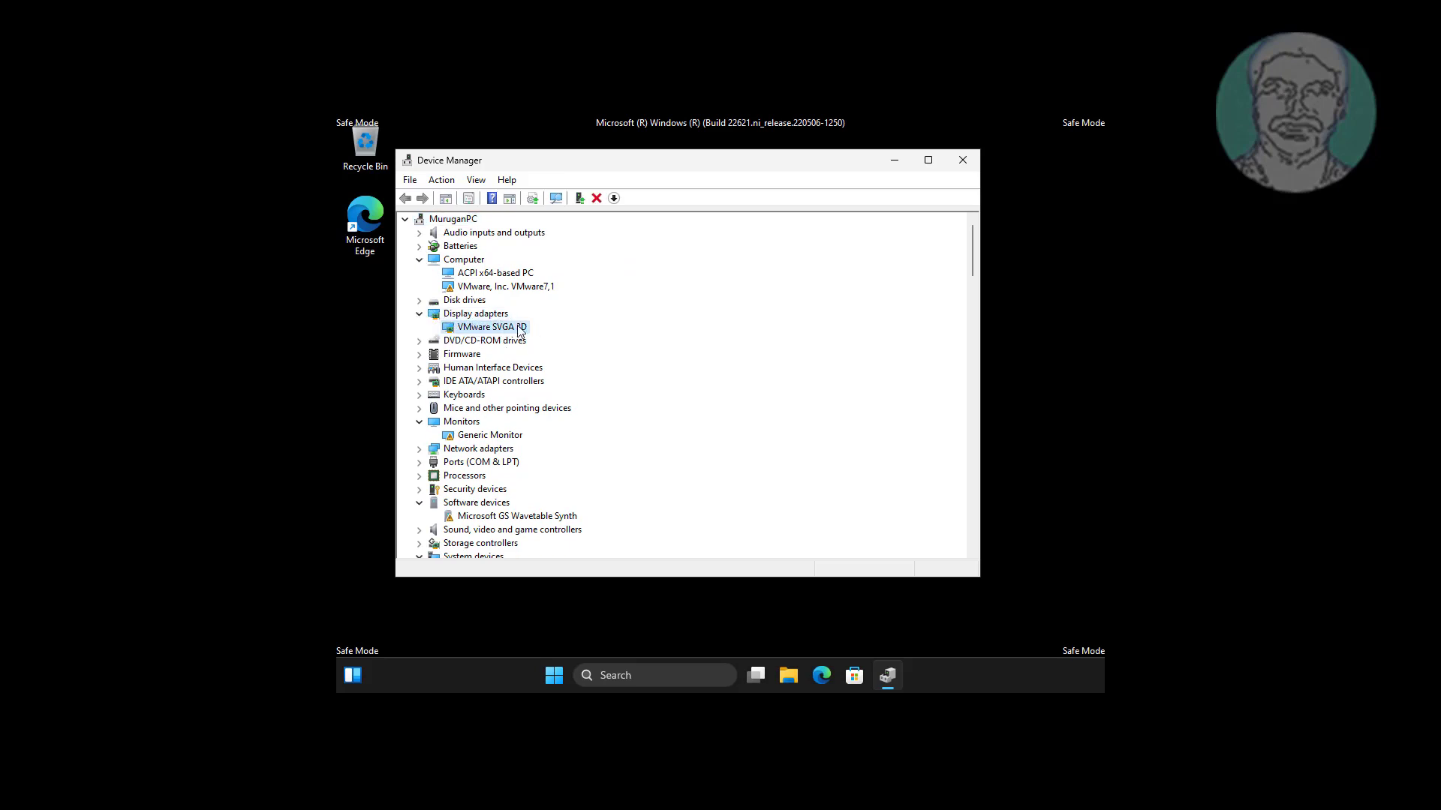
right_click(519, 330)
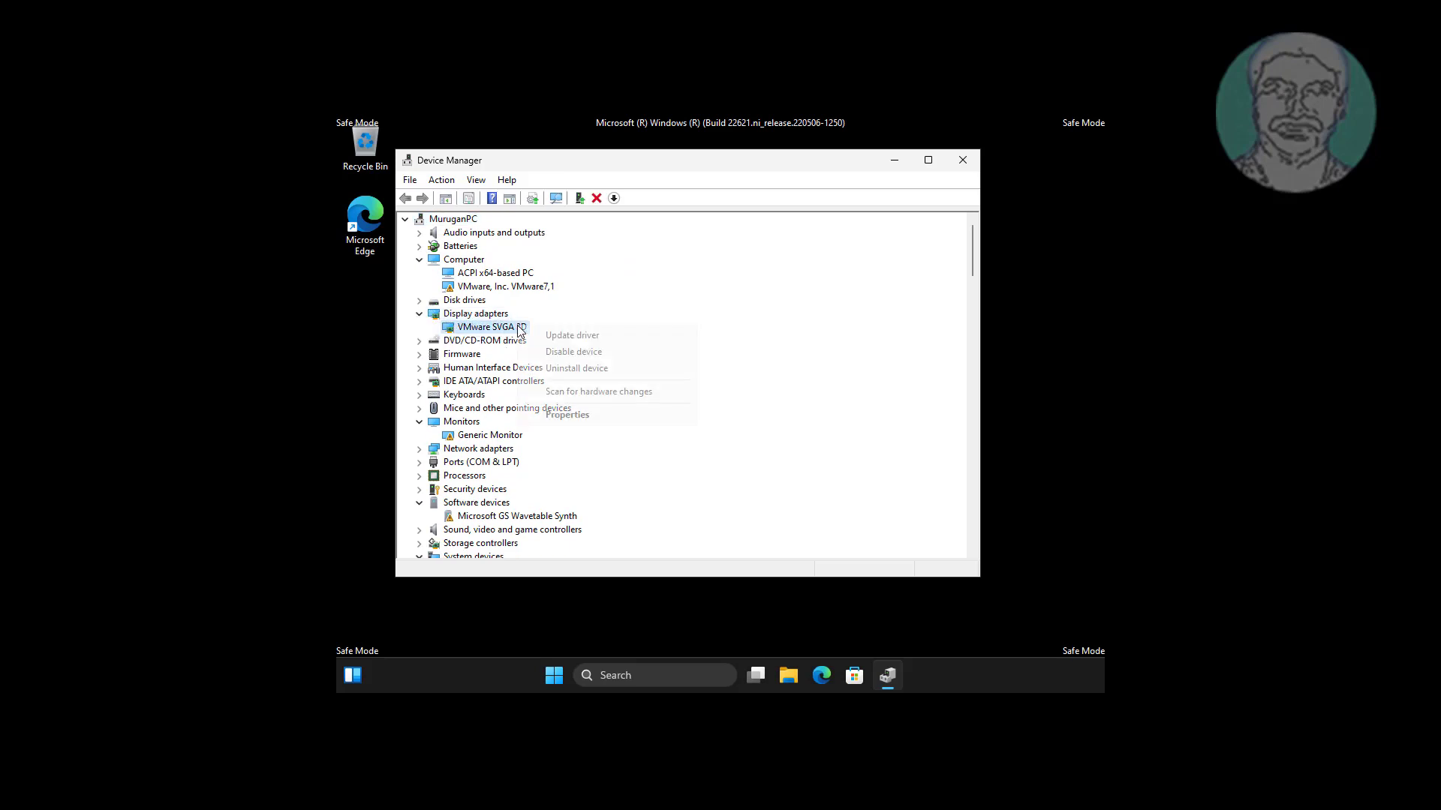
left_click(591, 416)
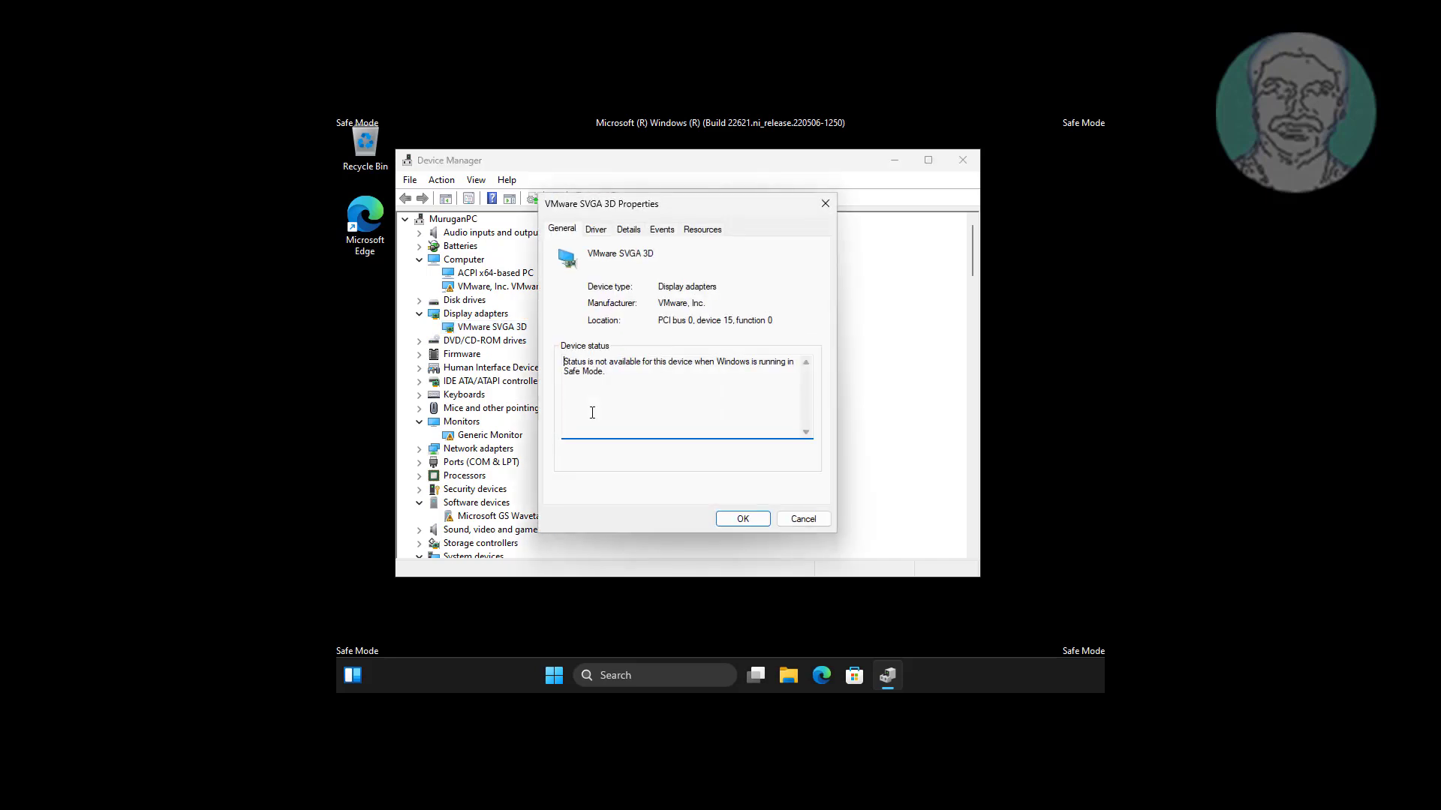
left_click(596, 231)
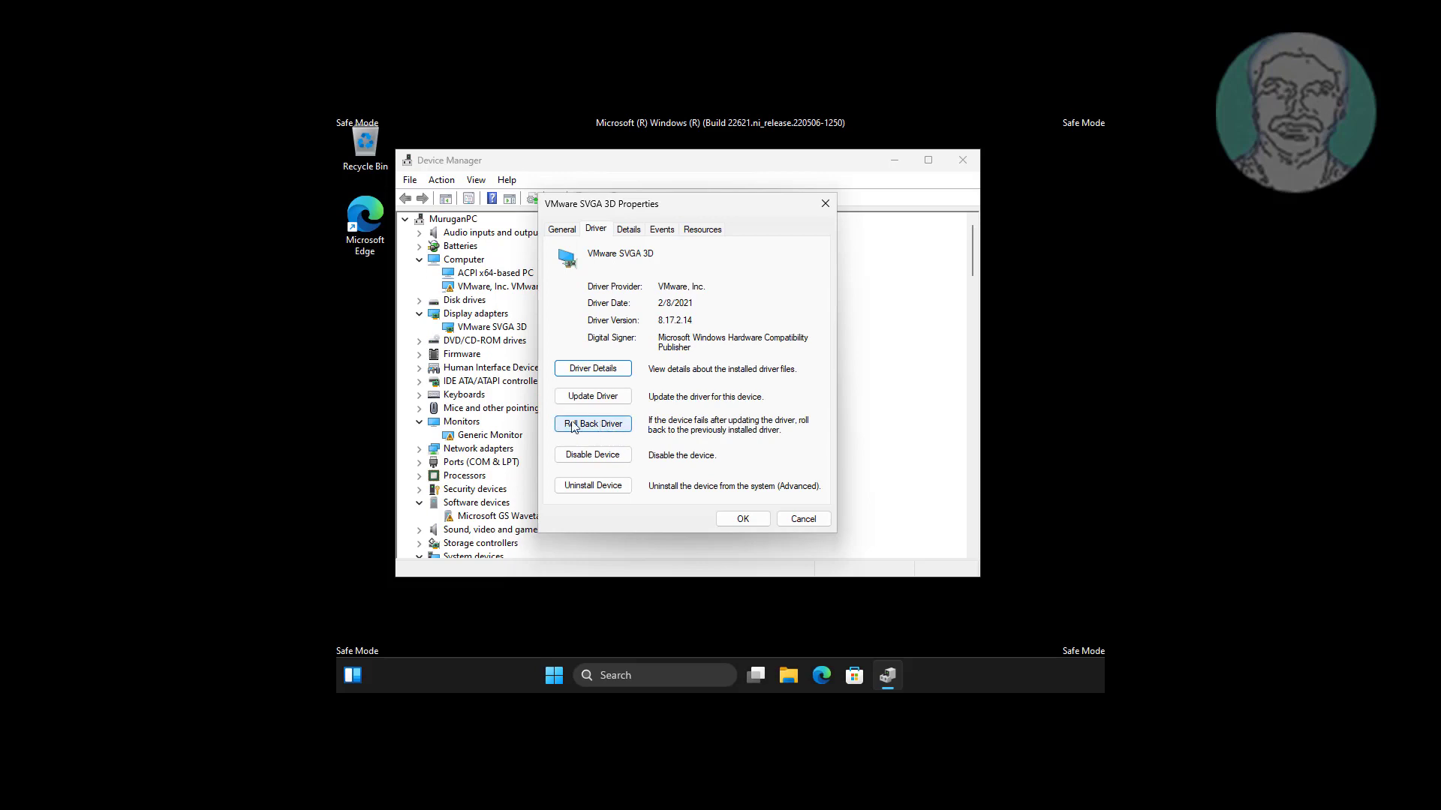
- Roll back the display driver with the reason "Previous version of the driver performed better", and close Device Manager
left_click(617, 423)
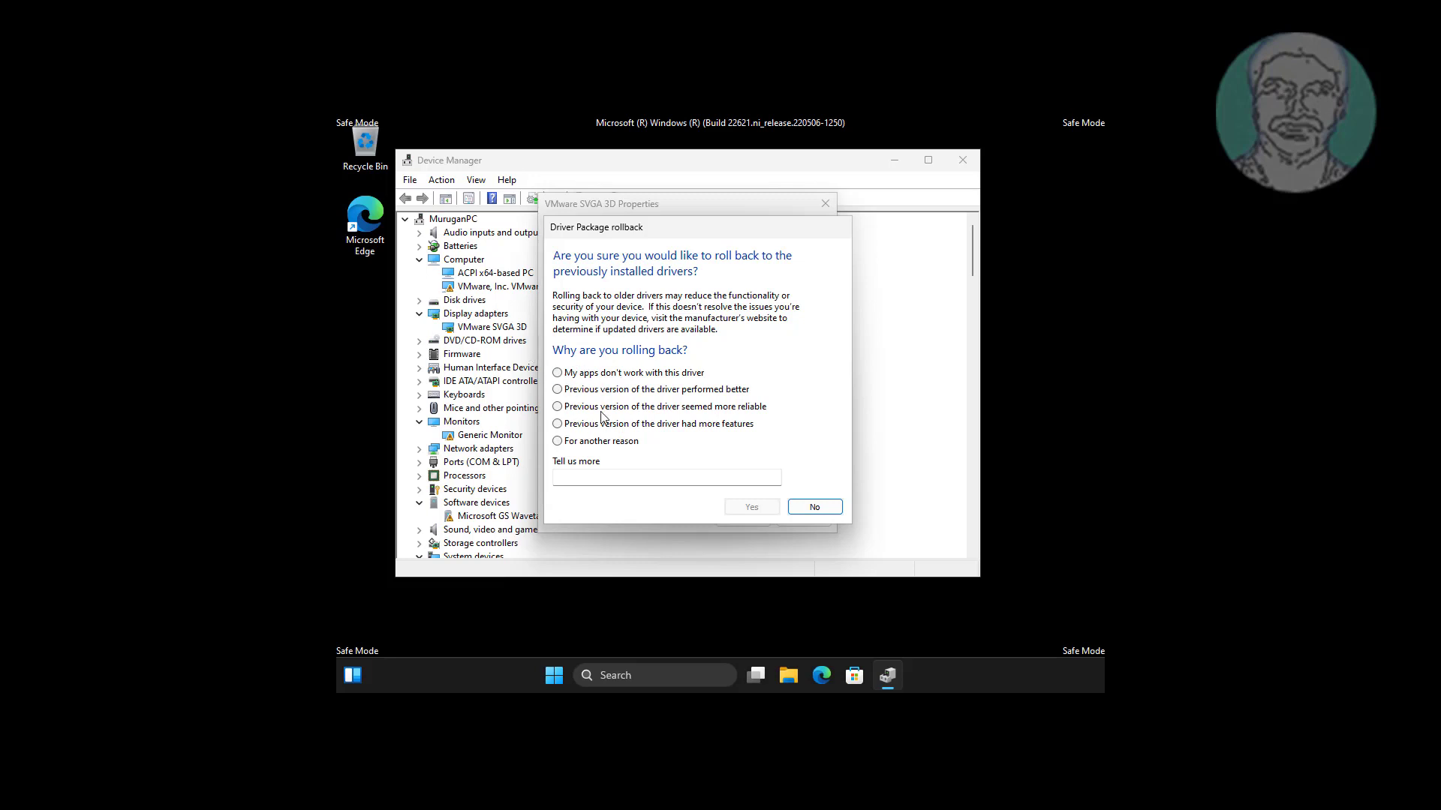
left_click(561, 391)
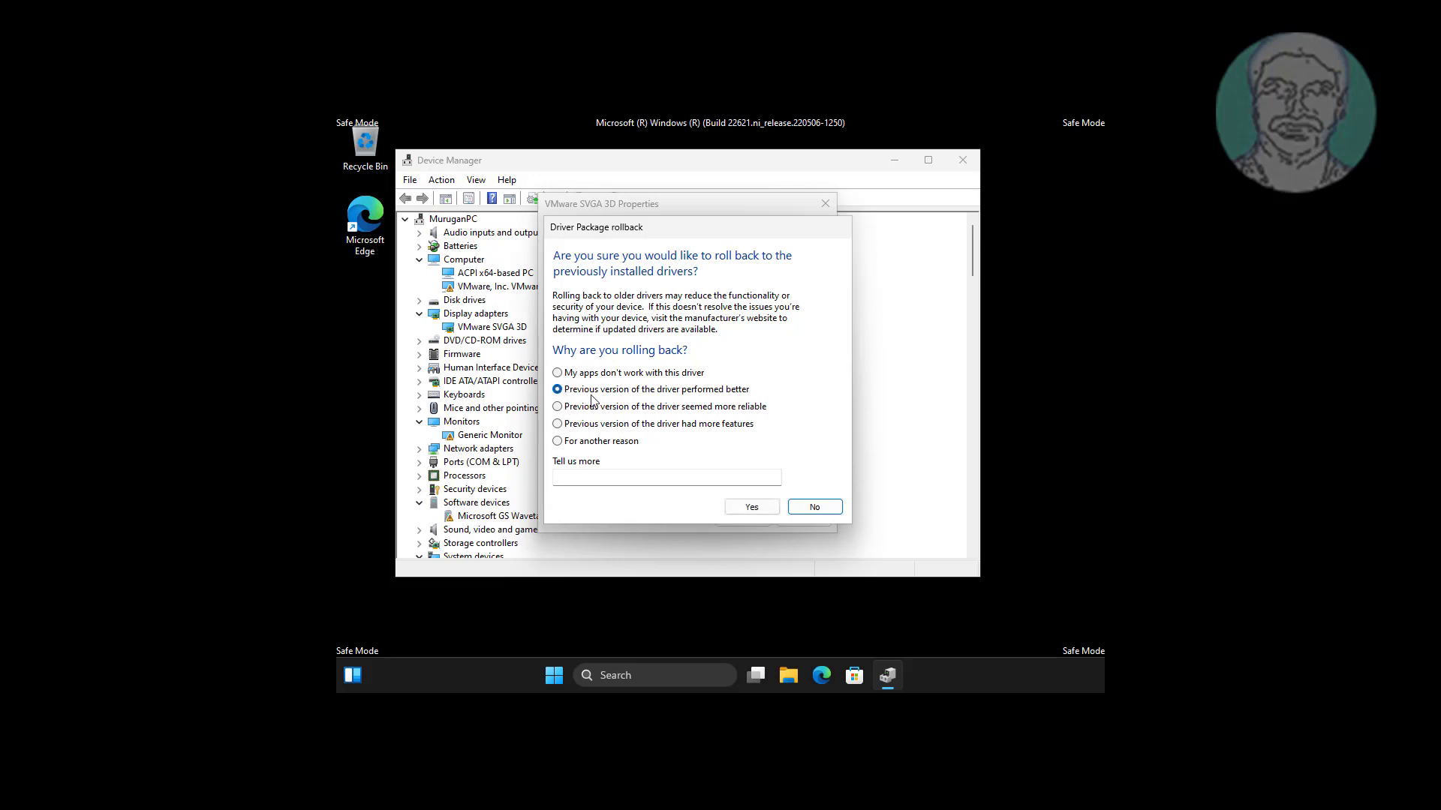
left_click(754, 507)
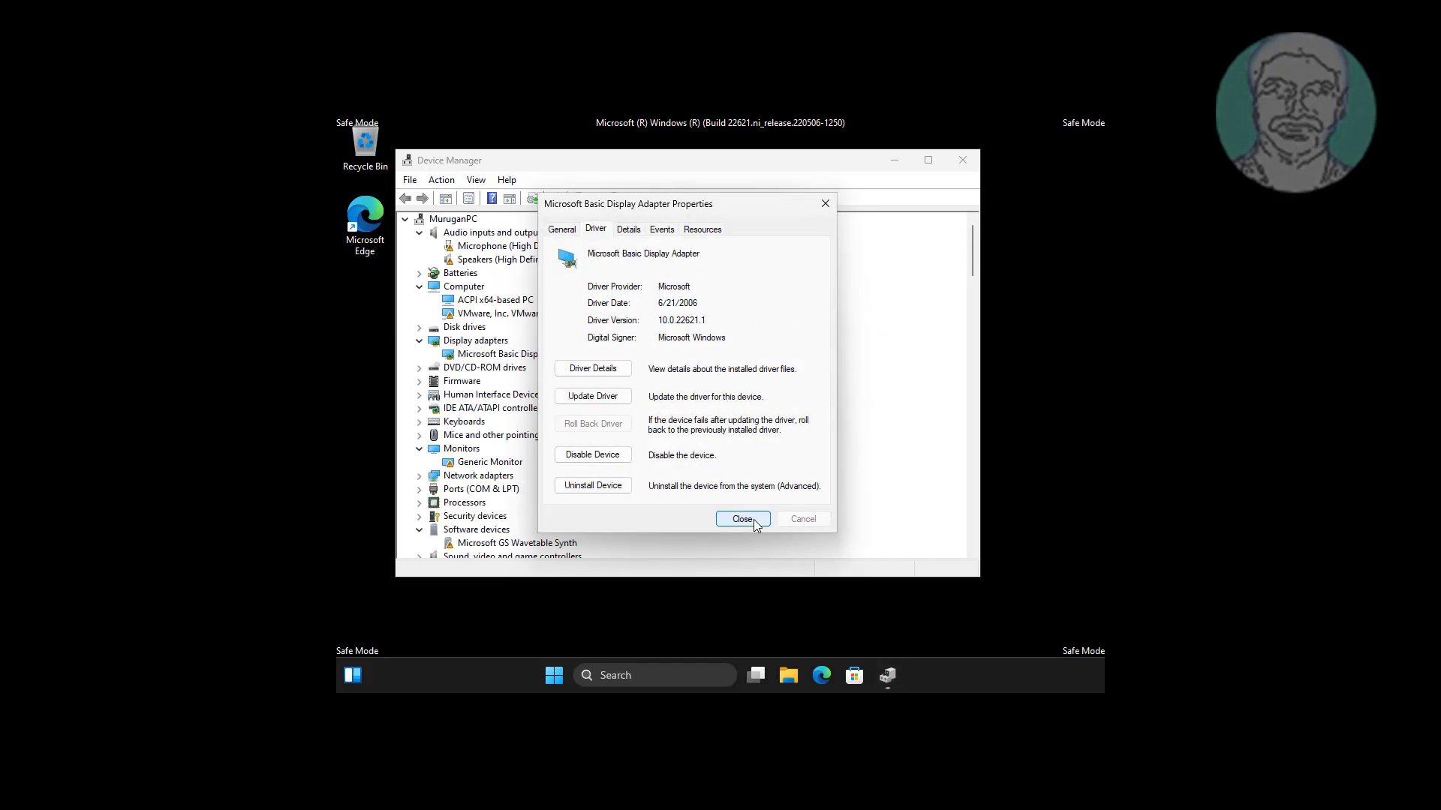
left_click(753, 522)
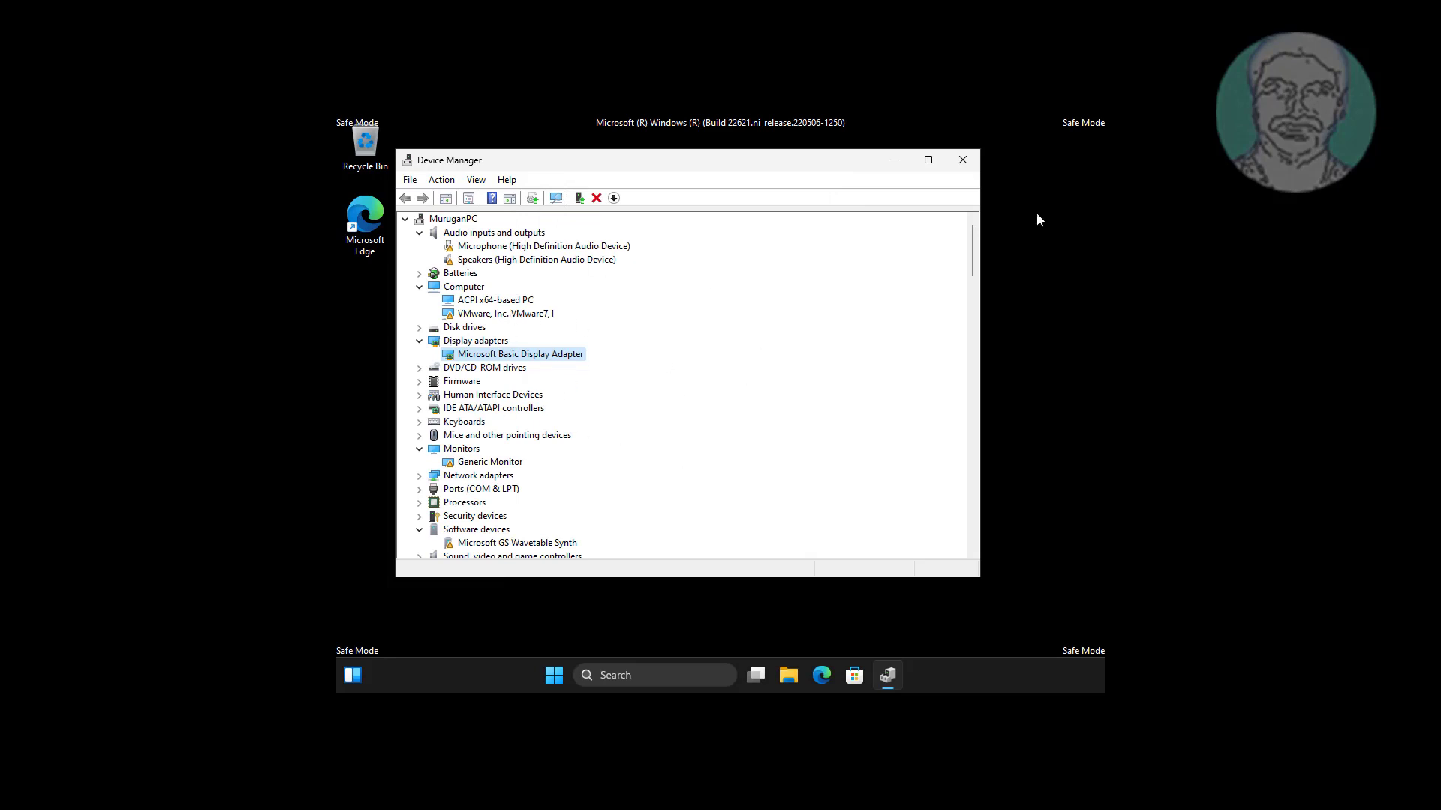
left_click(962, 160)
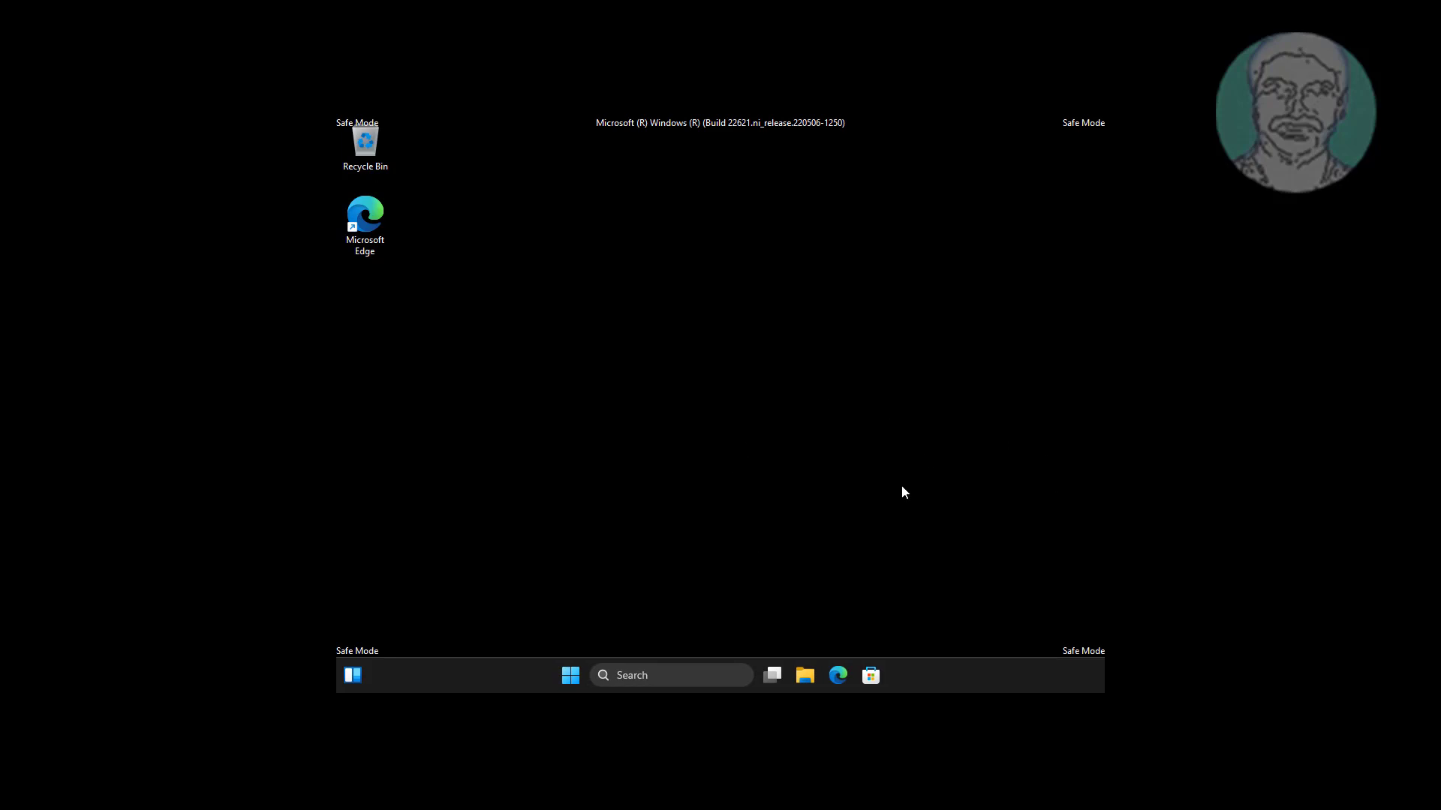
- Find the advanced system settings and turn off automatic restart on system failure under Startup and Recovery
left_click(662, 674)
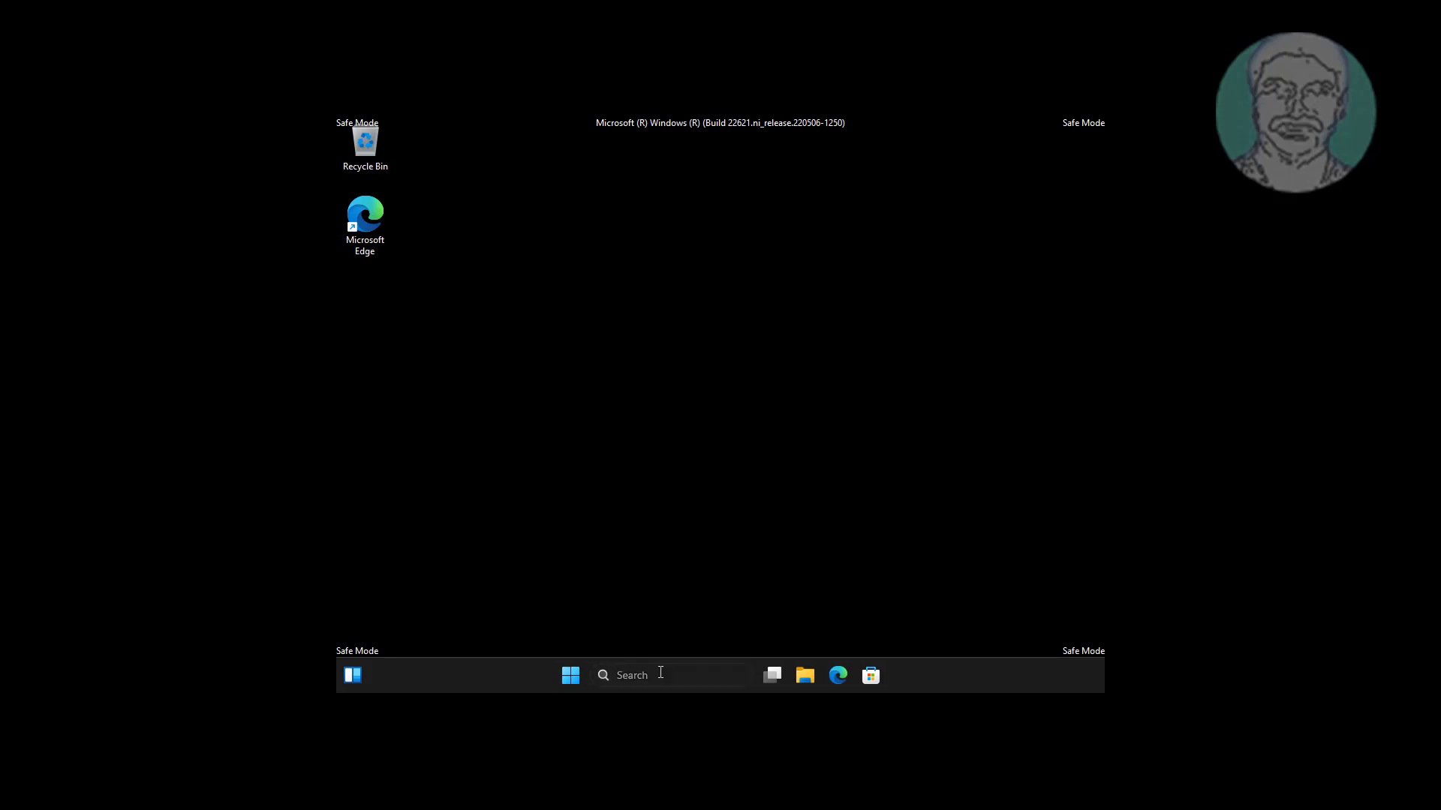
type("advanced system")
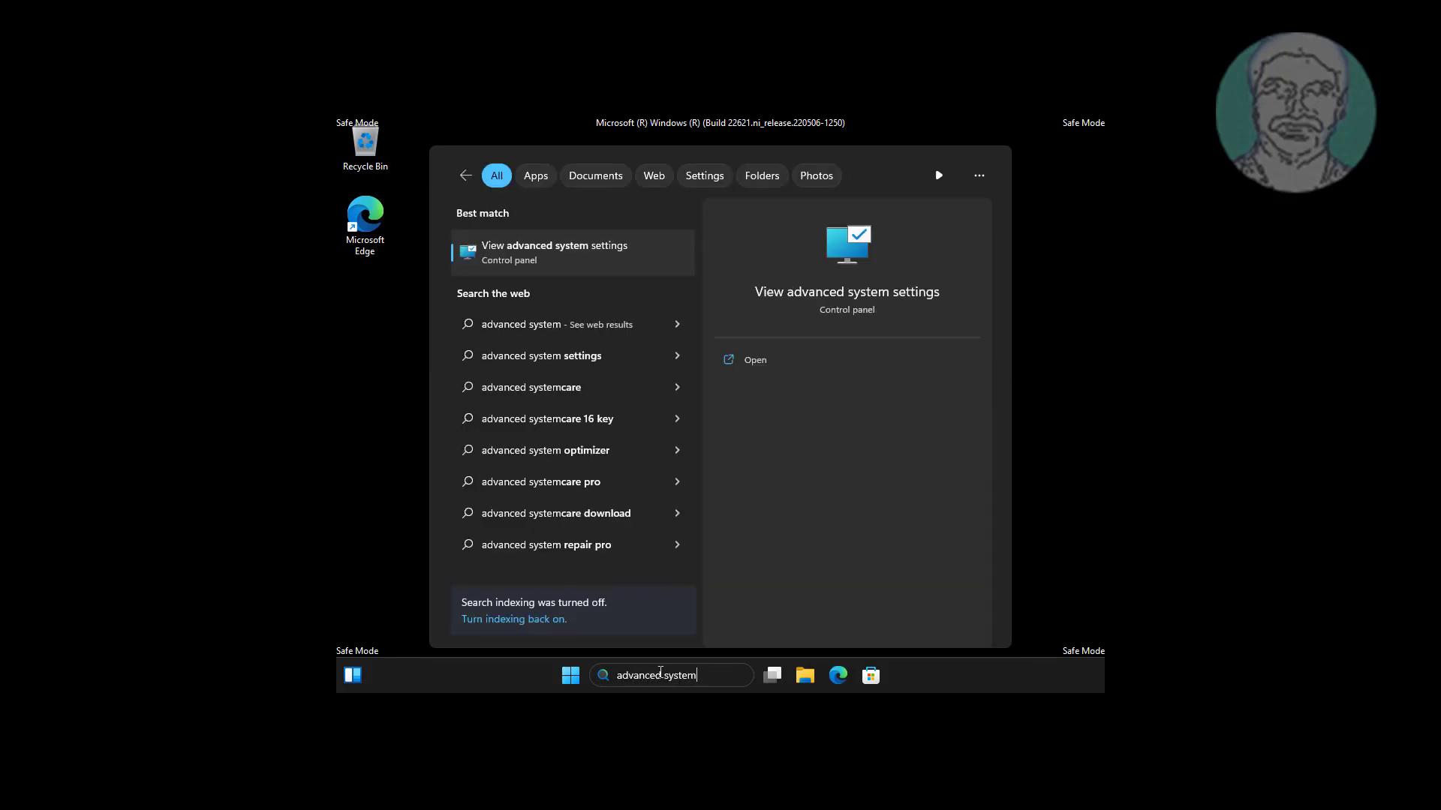
type(" settings")
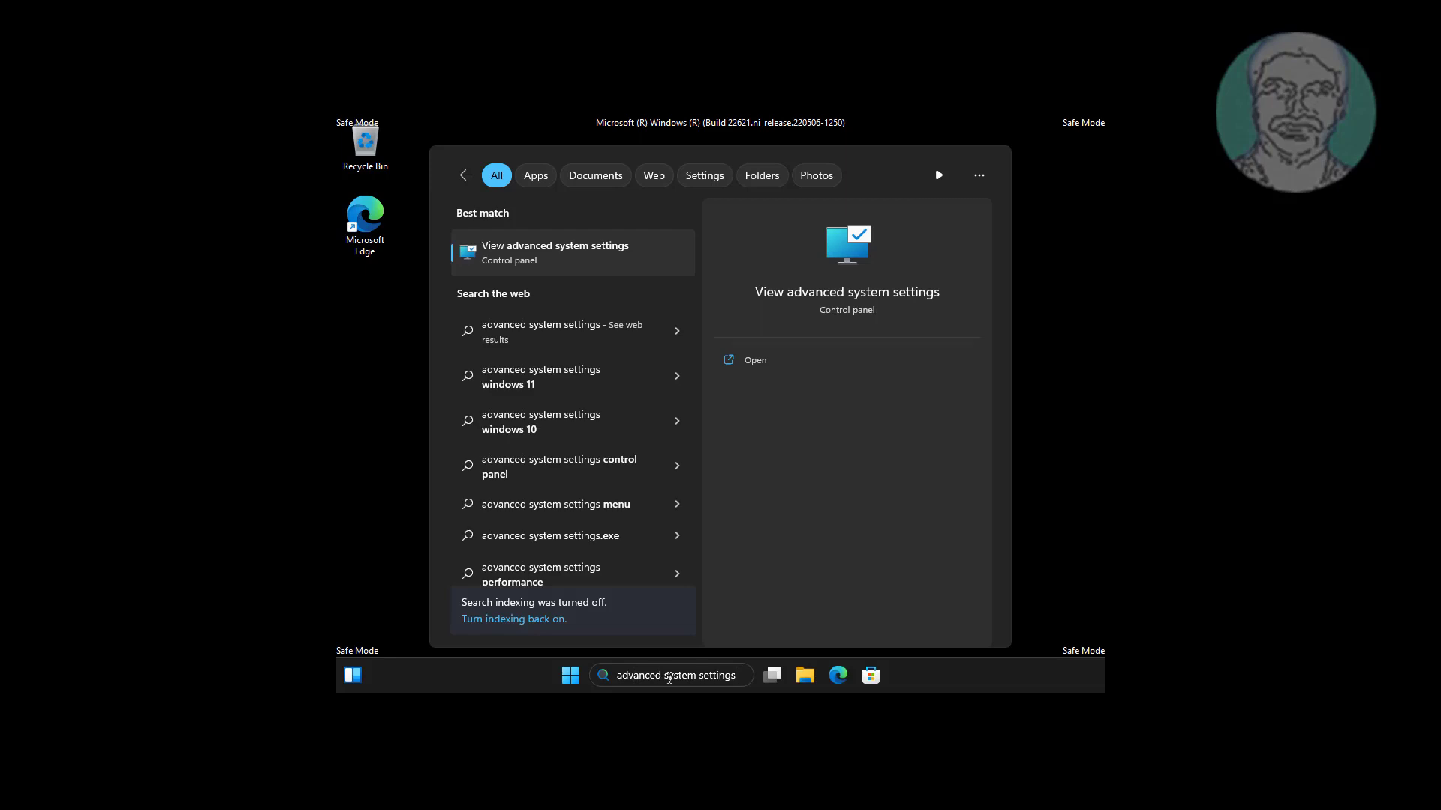
left_click(616, 252)
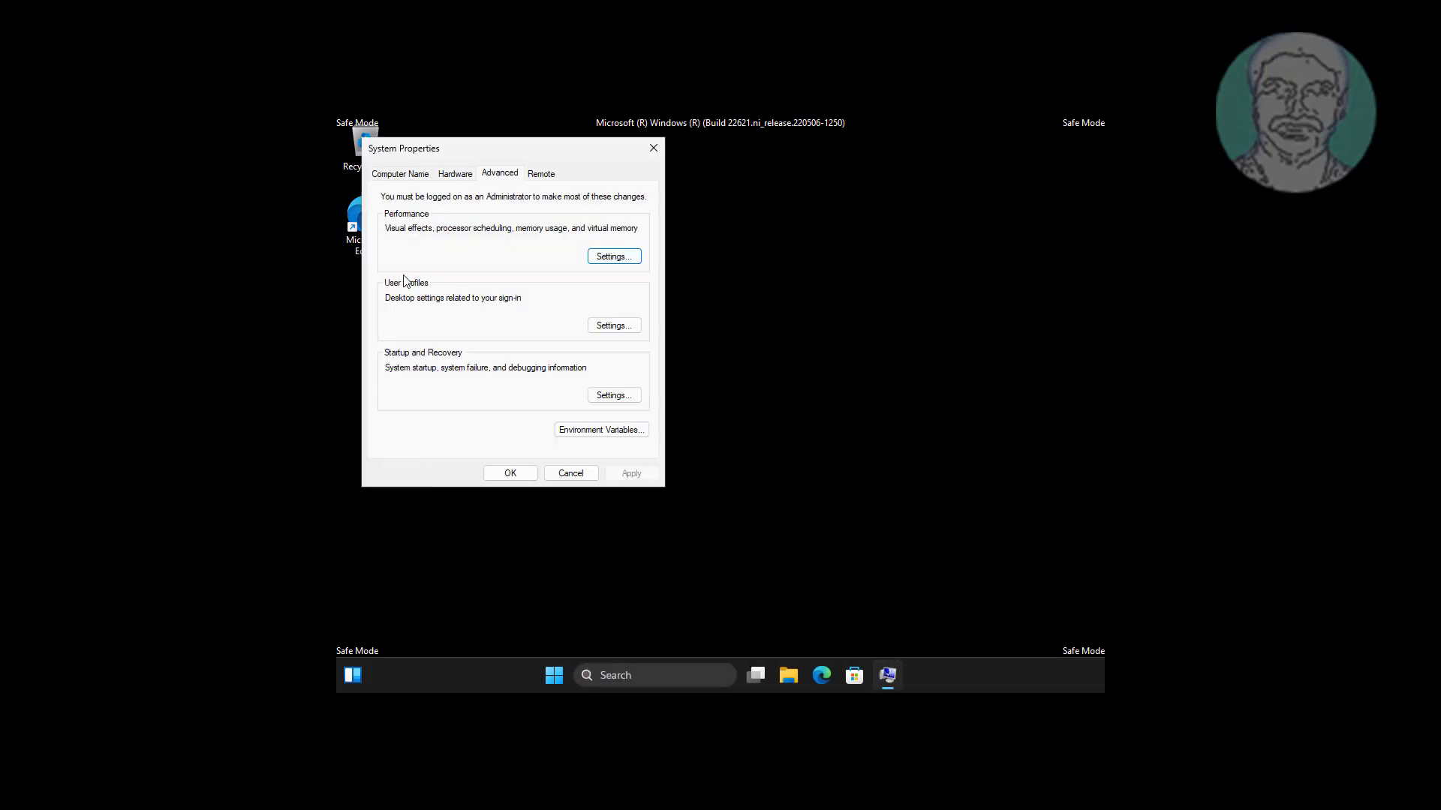
left_click(612, 396)
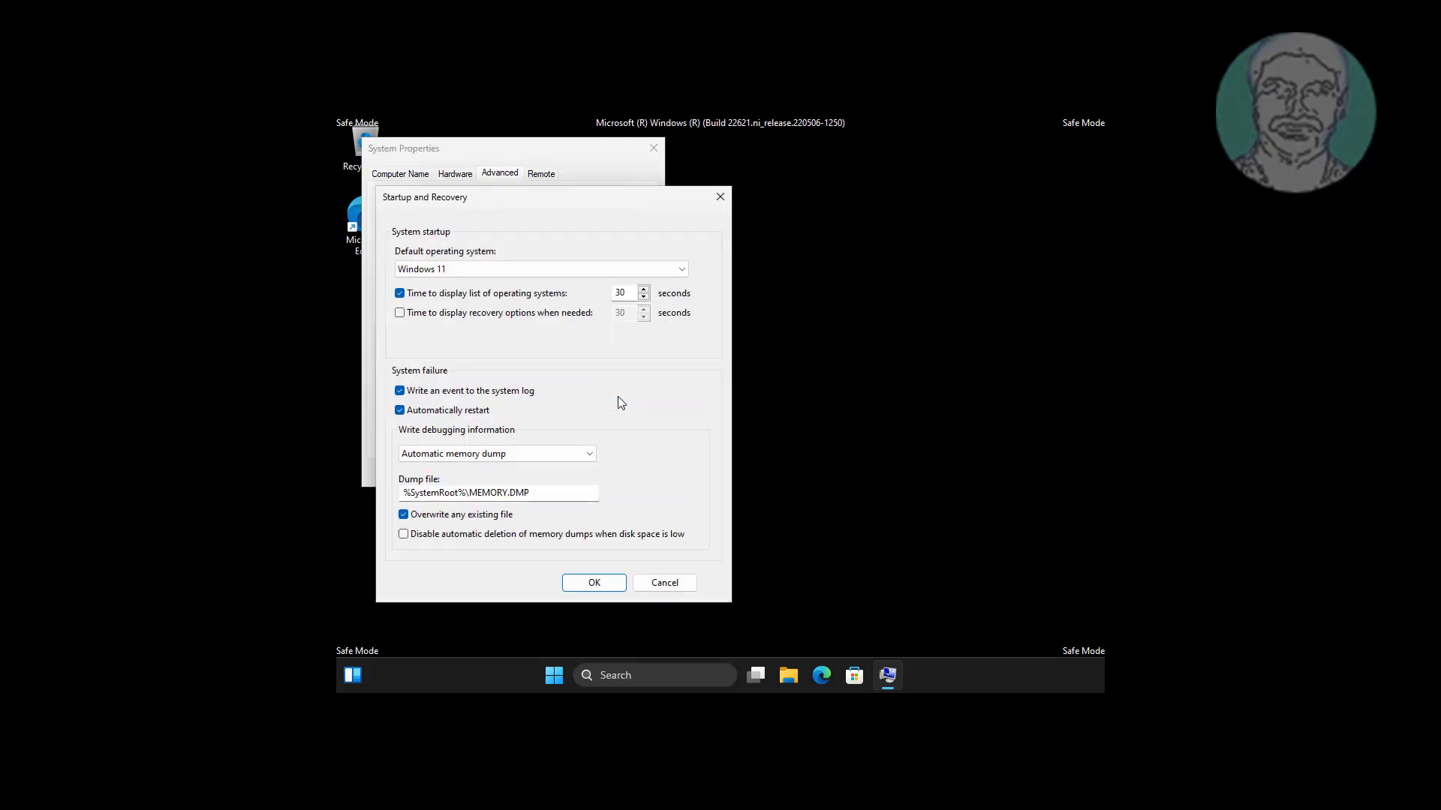
left_click(400, 411)
left_click(577, 585)
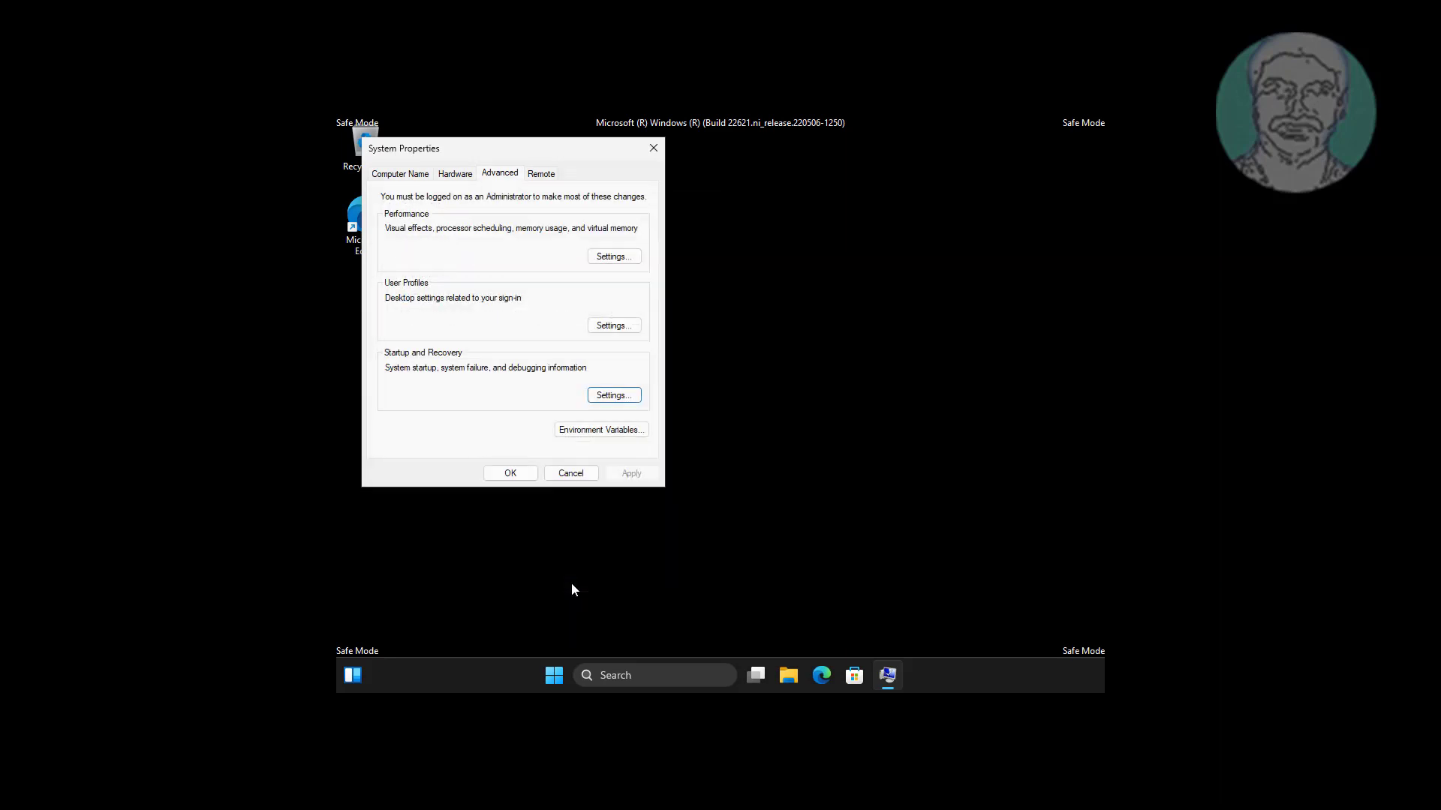
left_click(511, 474)
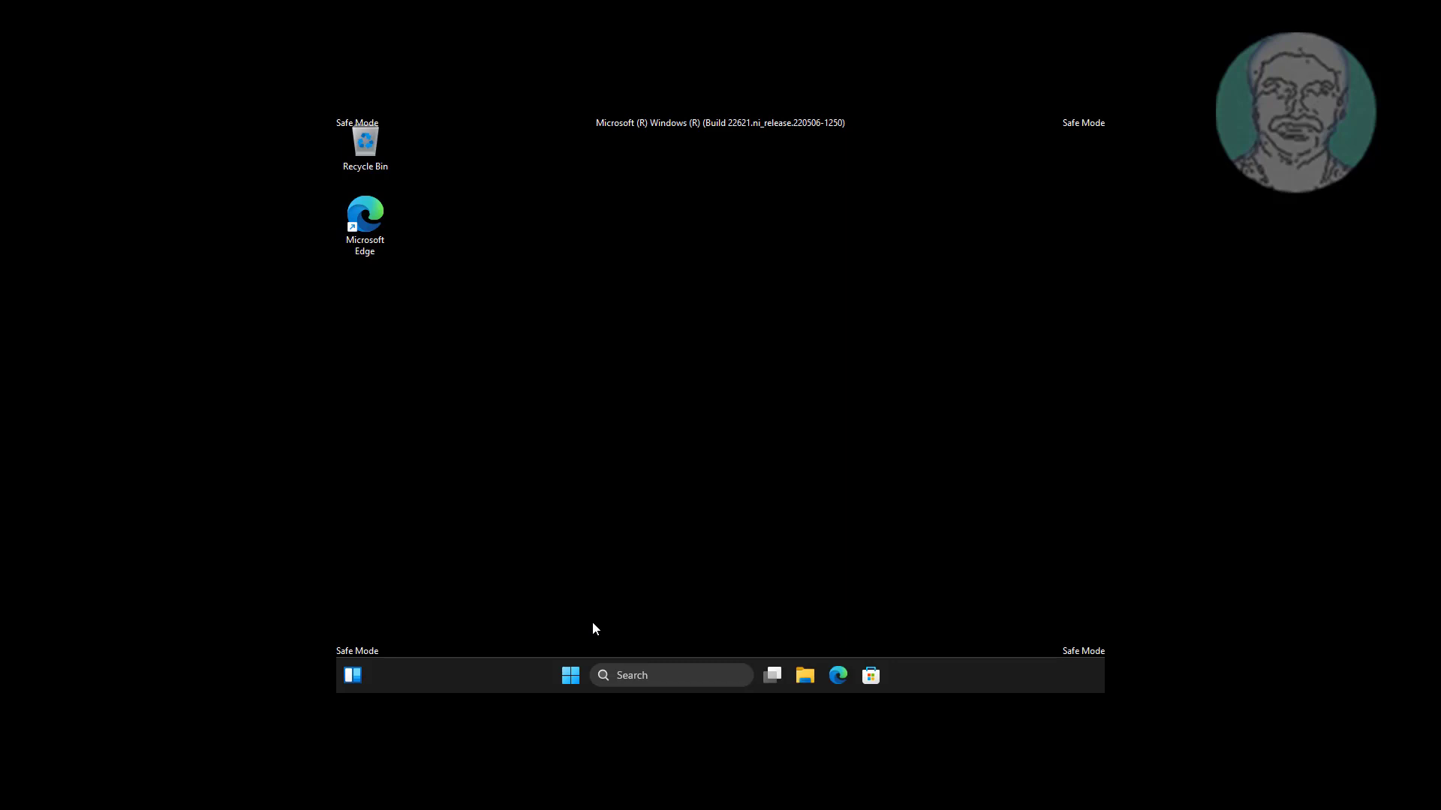
- Restart the computer
left_click(577, 675)
left_click(906, 625)
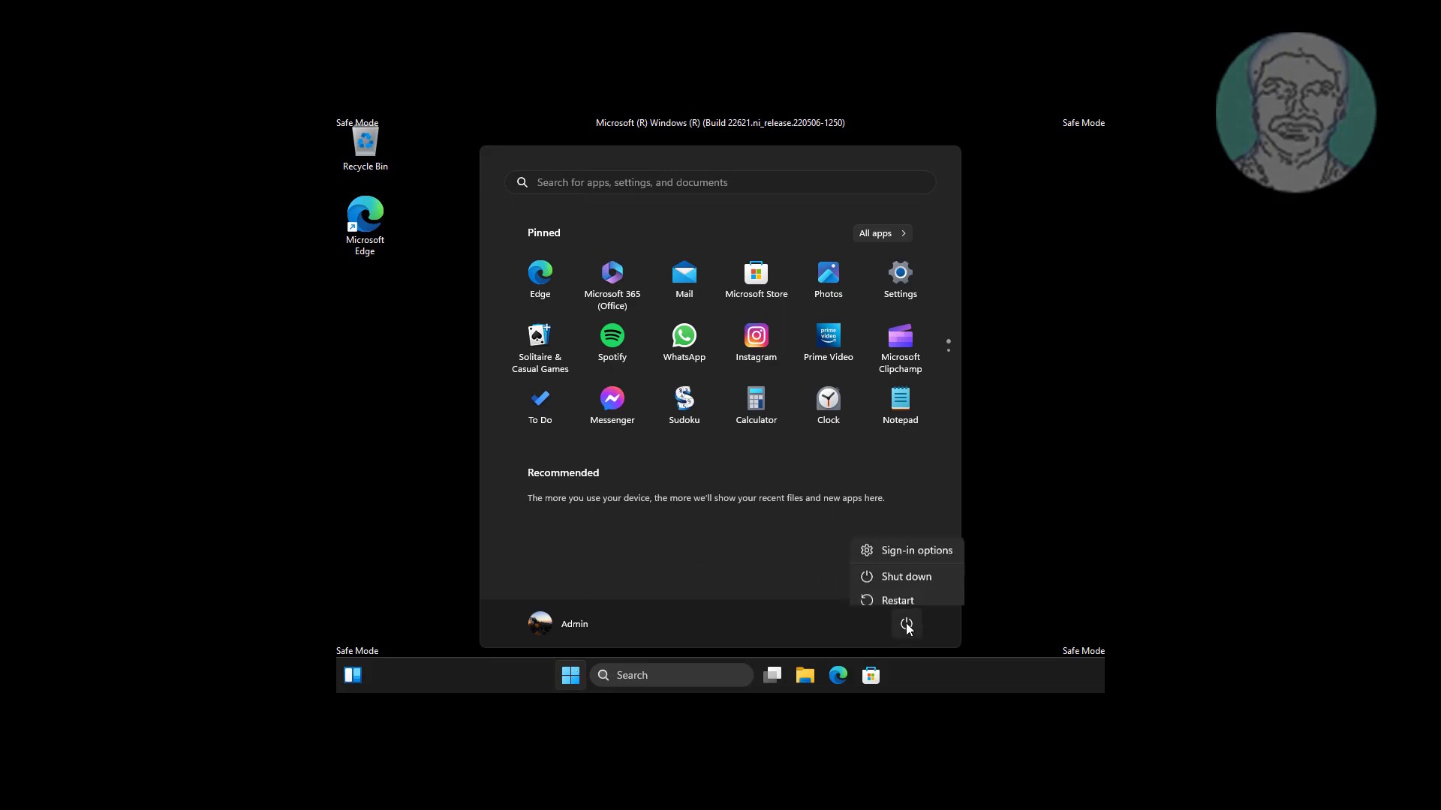
left_click(902, 592)
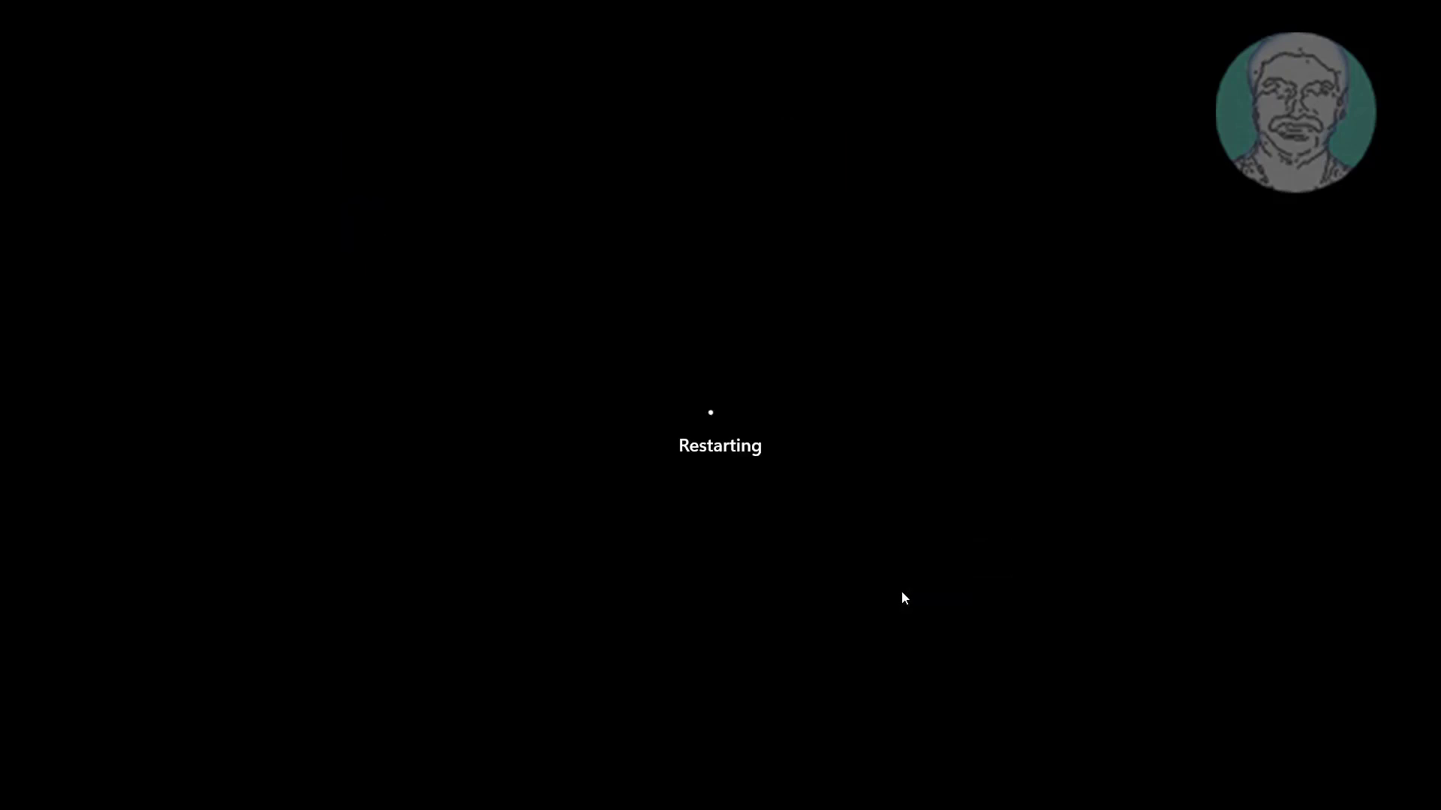
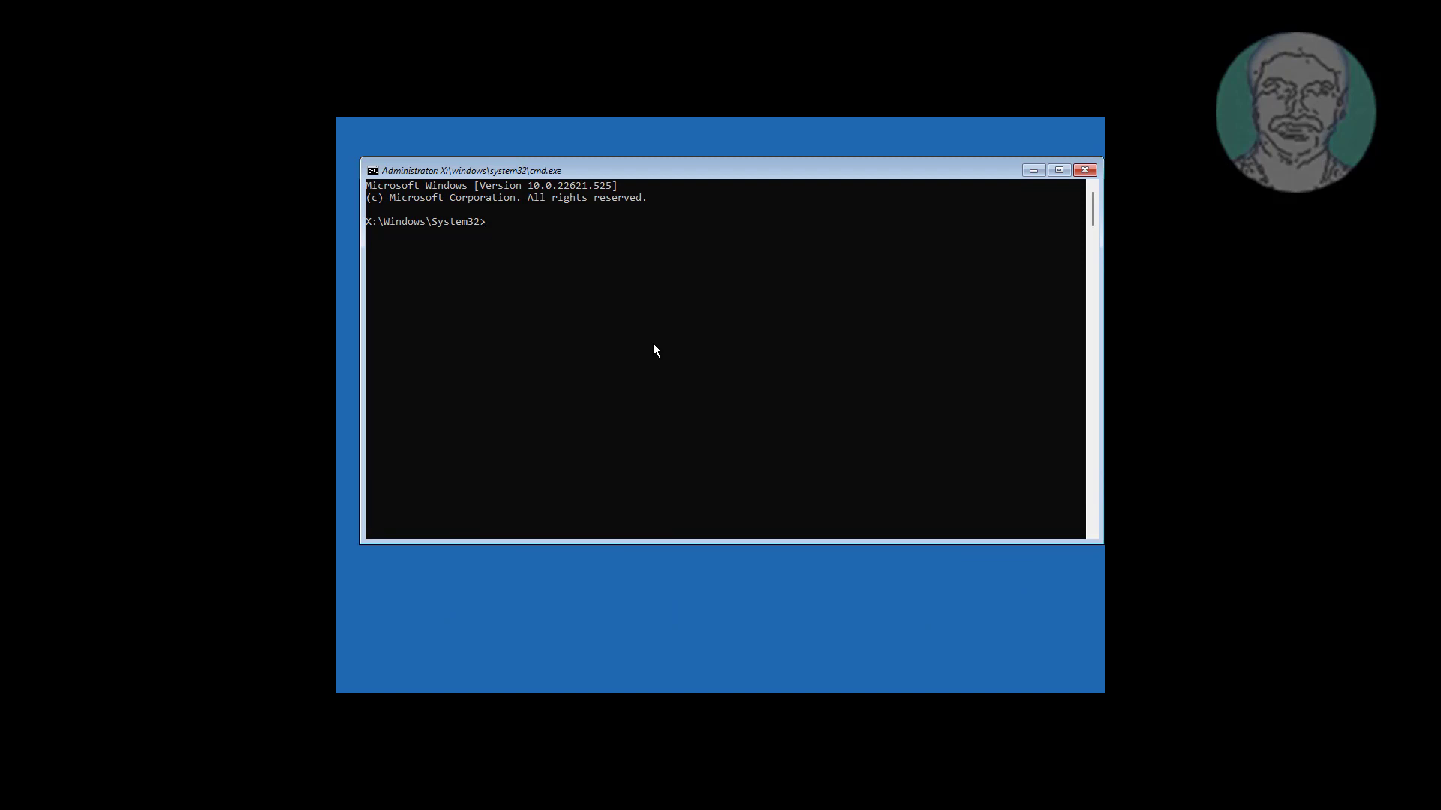
type("ch")
key("BackSpace")
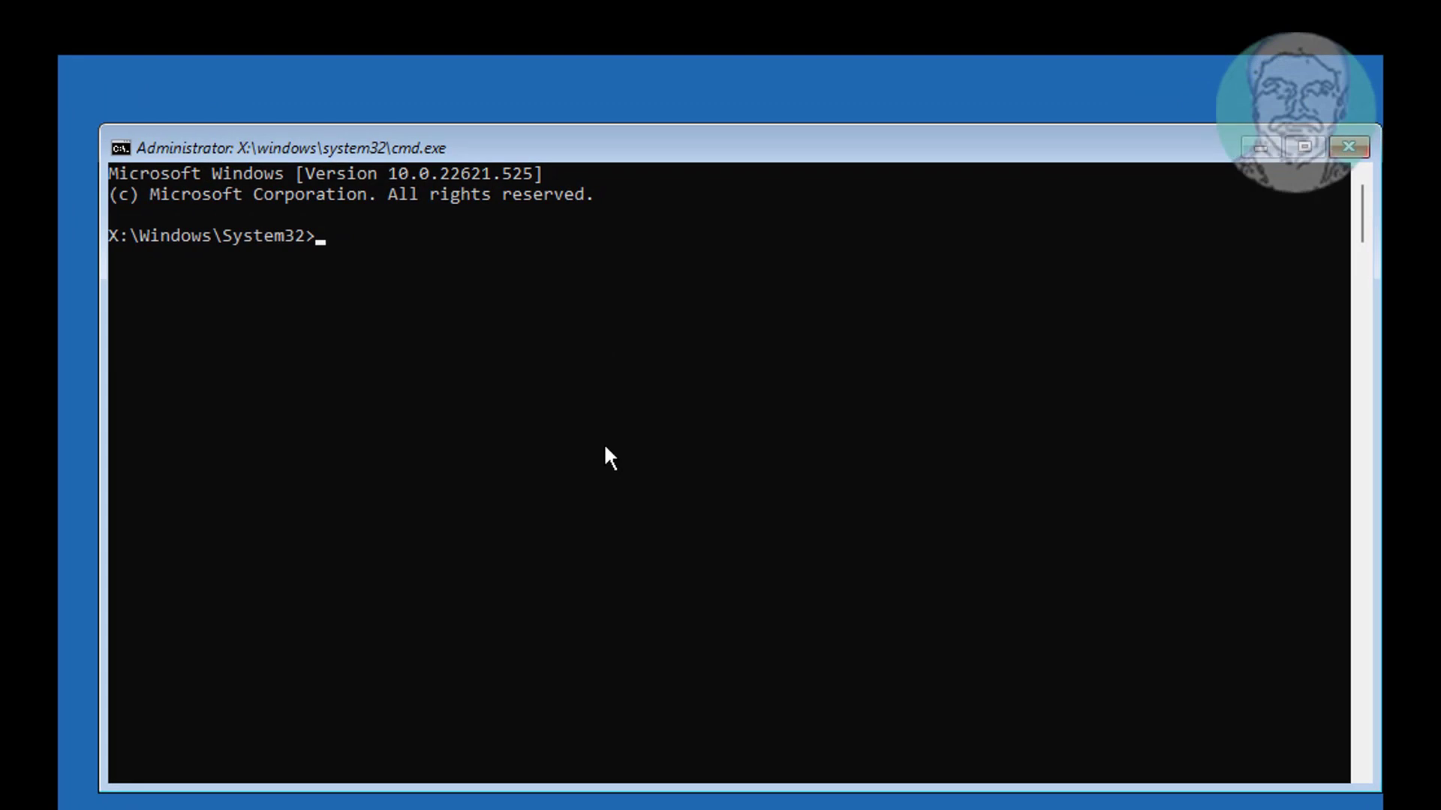
type("bcdedit")
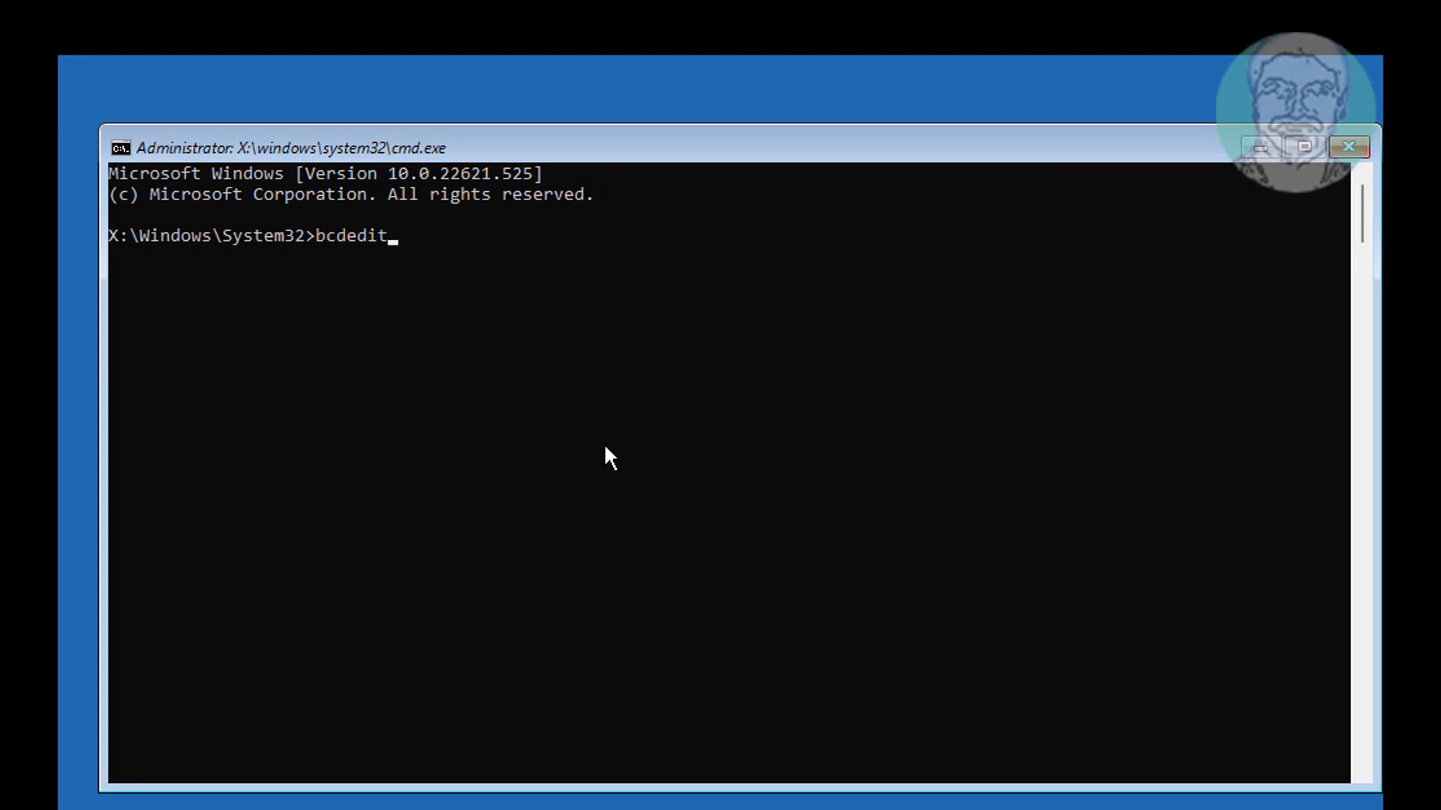
key("Return")
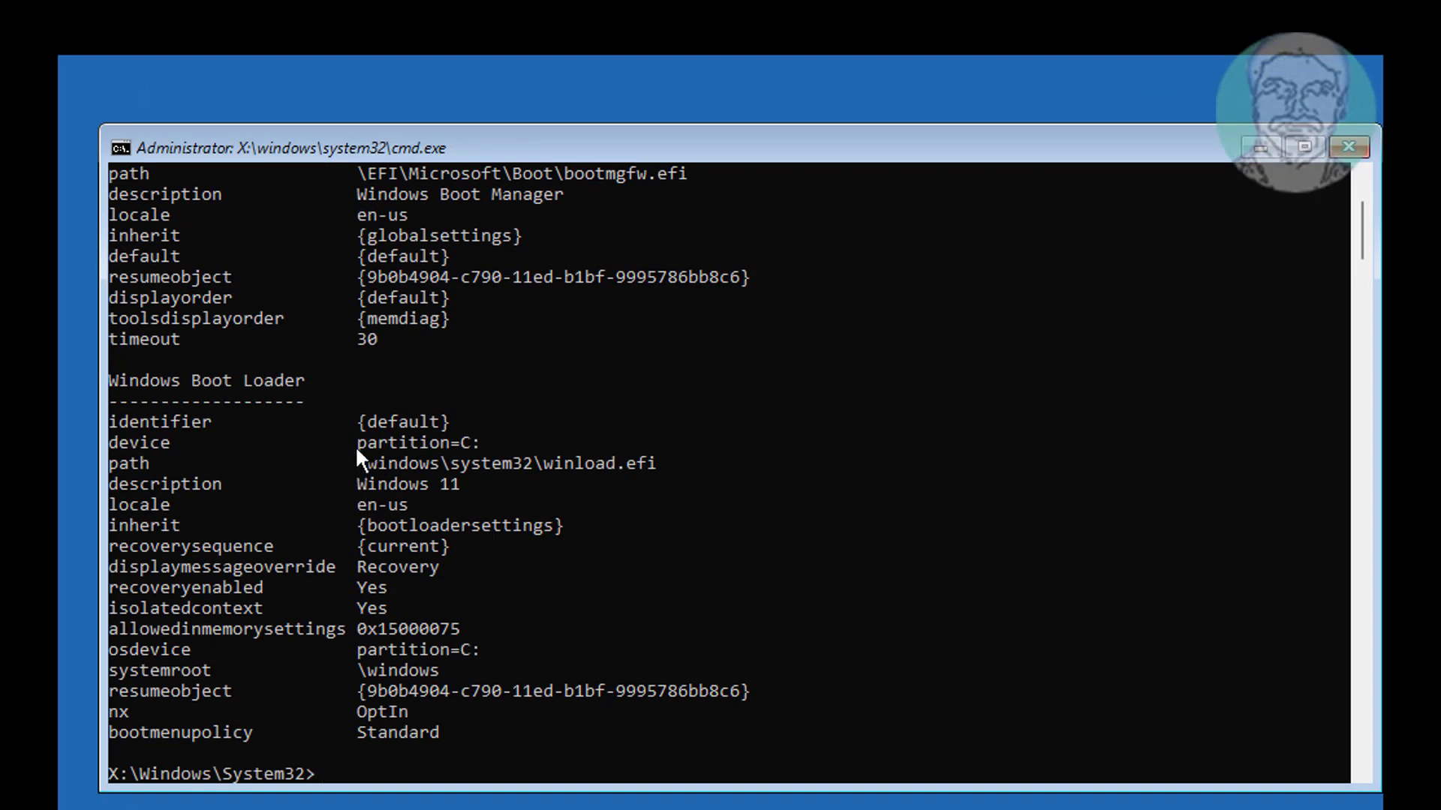
left_click_drag(351, 443, 518, 461)
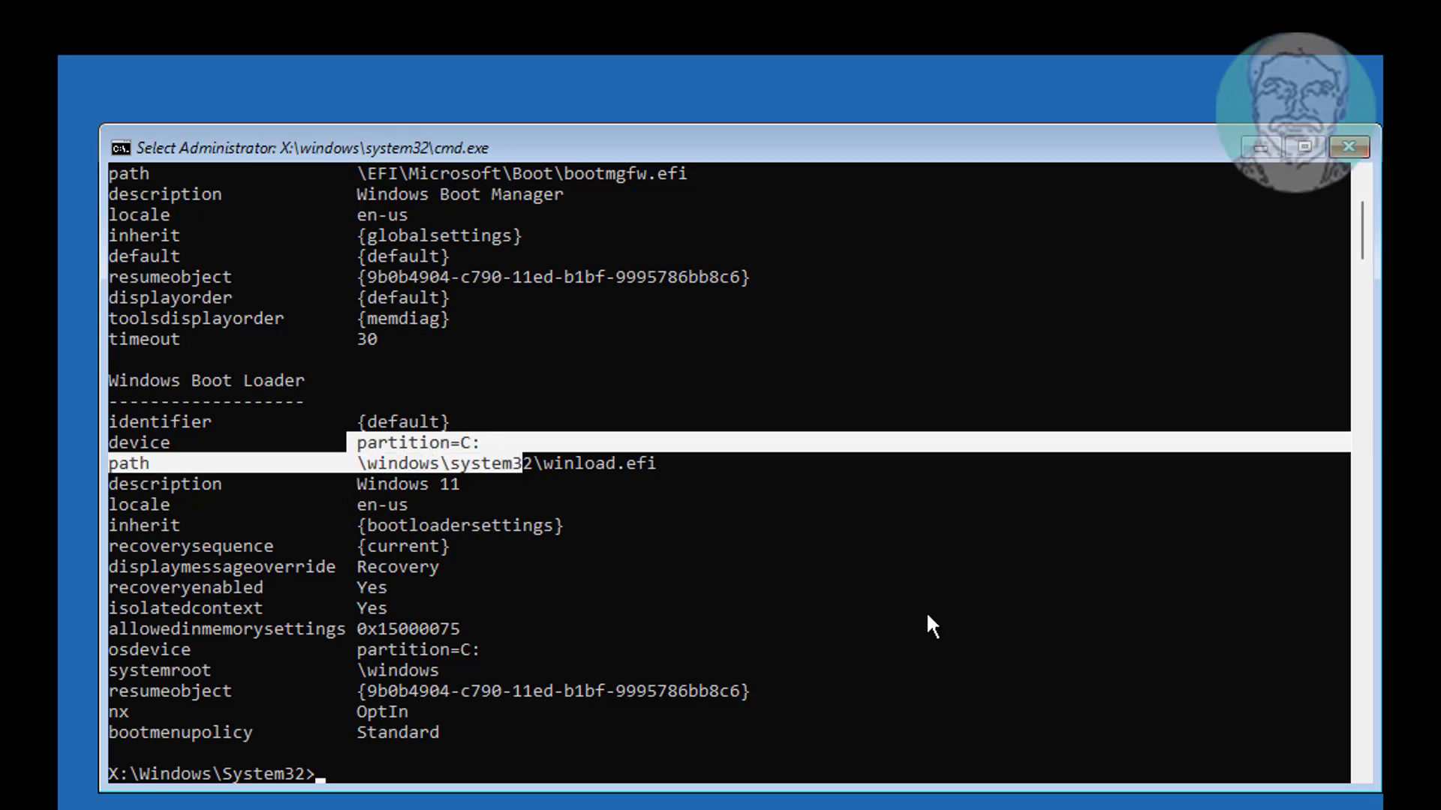
- Check and repair the Windows drive by running chkdsk /f /x /r c:
type("ch")
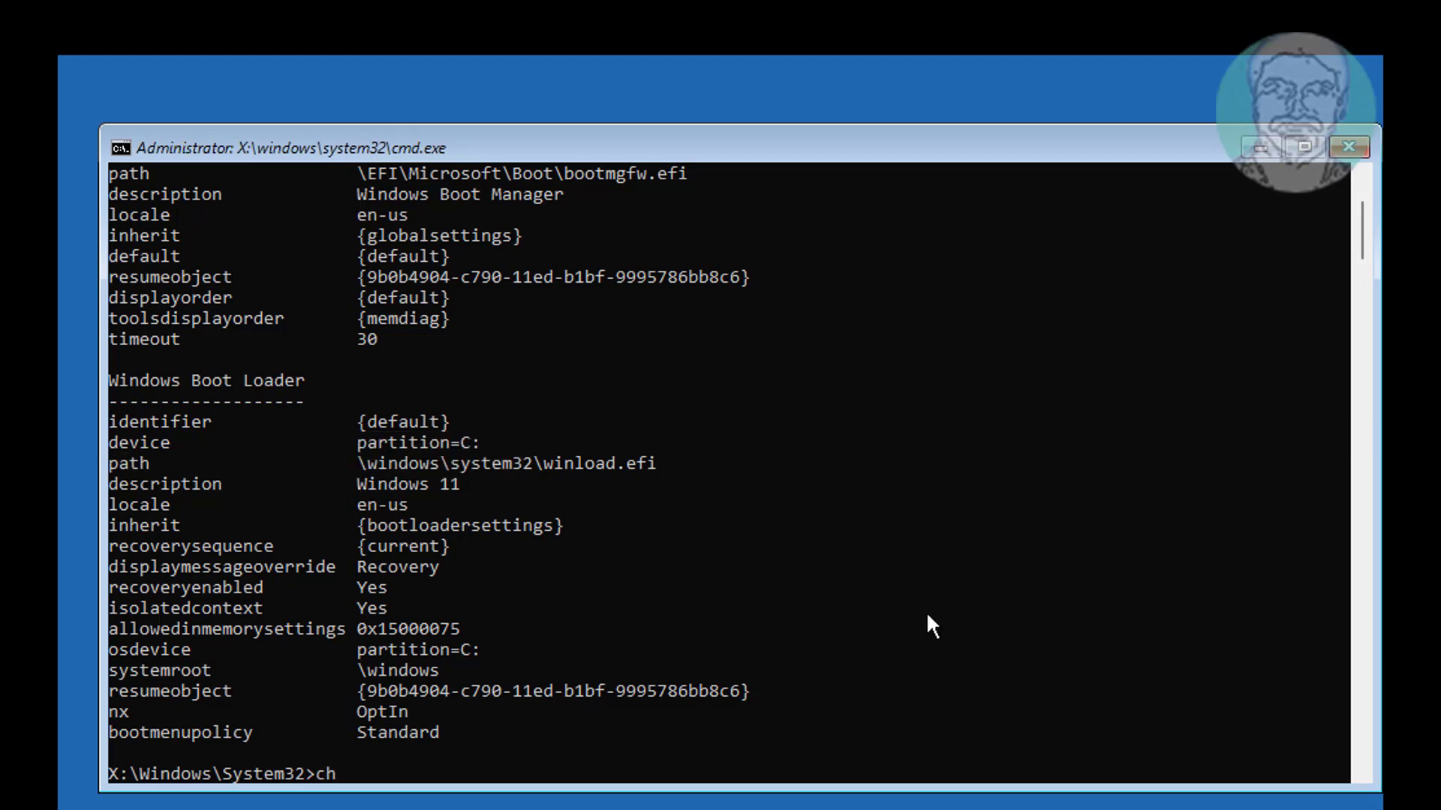
type("kdsk /f /x /r c:")
key("Return")
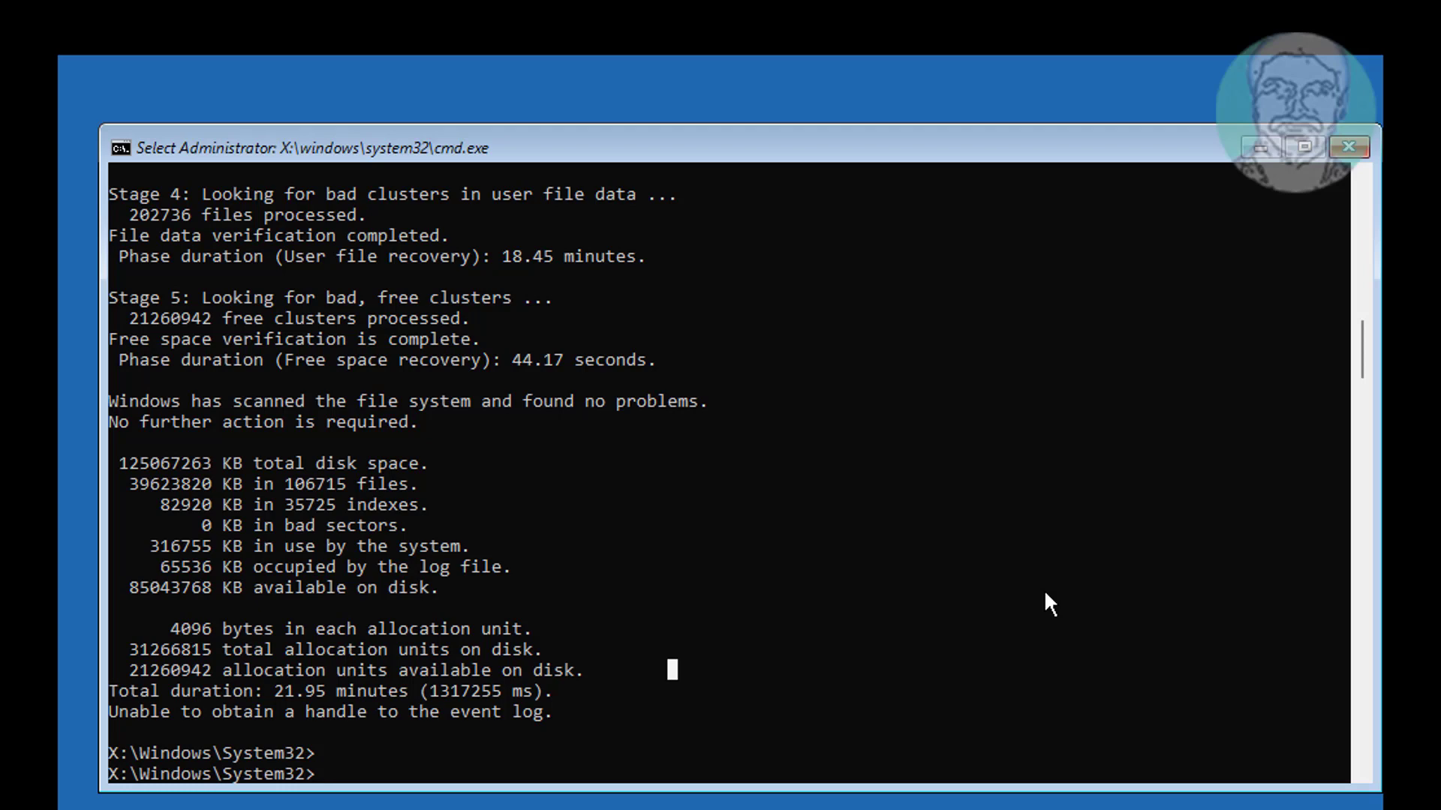
- Scan and repair the protected system files by running sfc /scannow
type("sfc /scan")
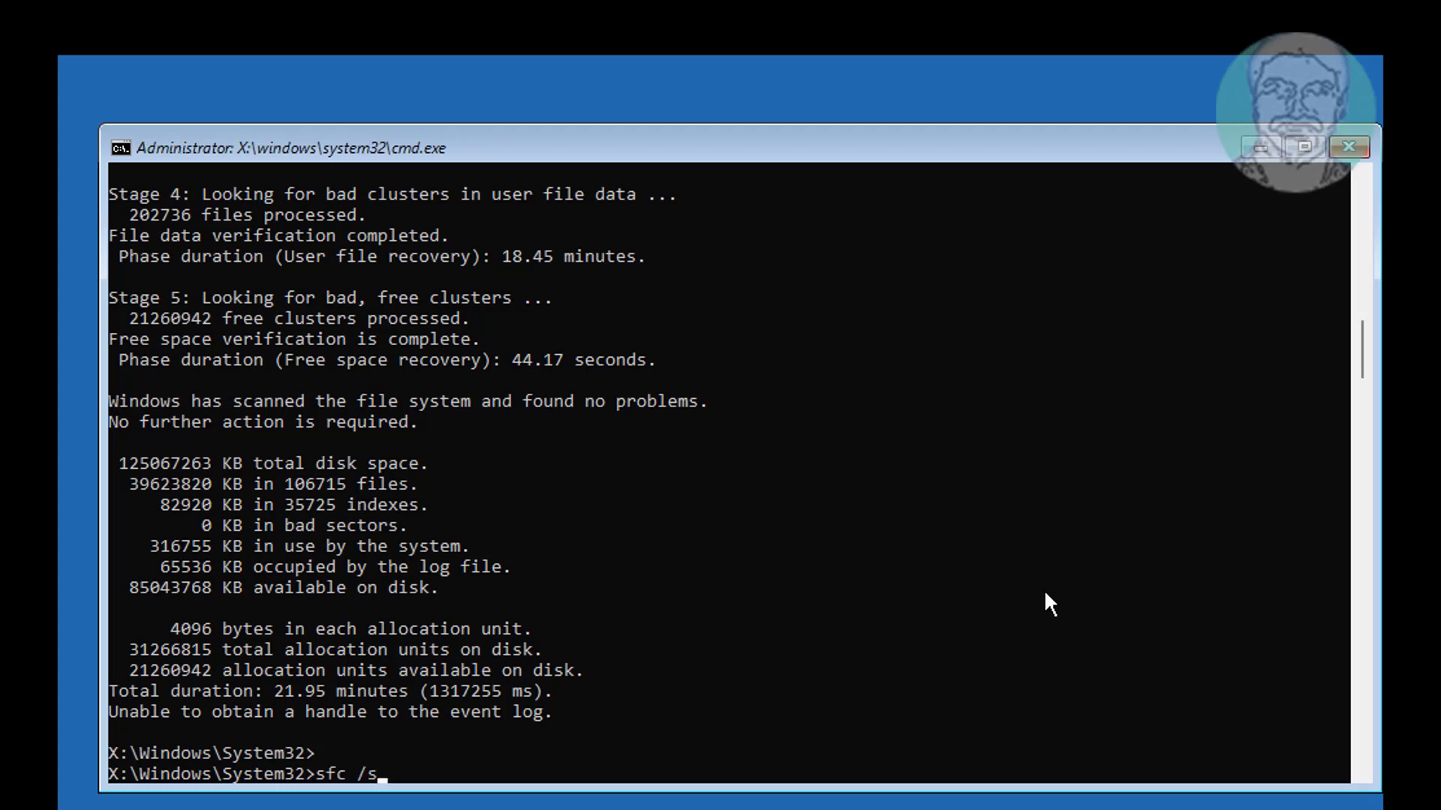
type("now")
key("Return")
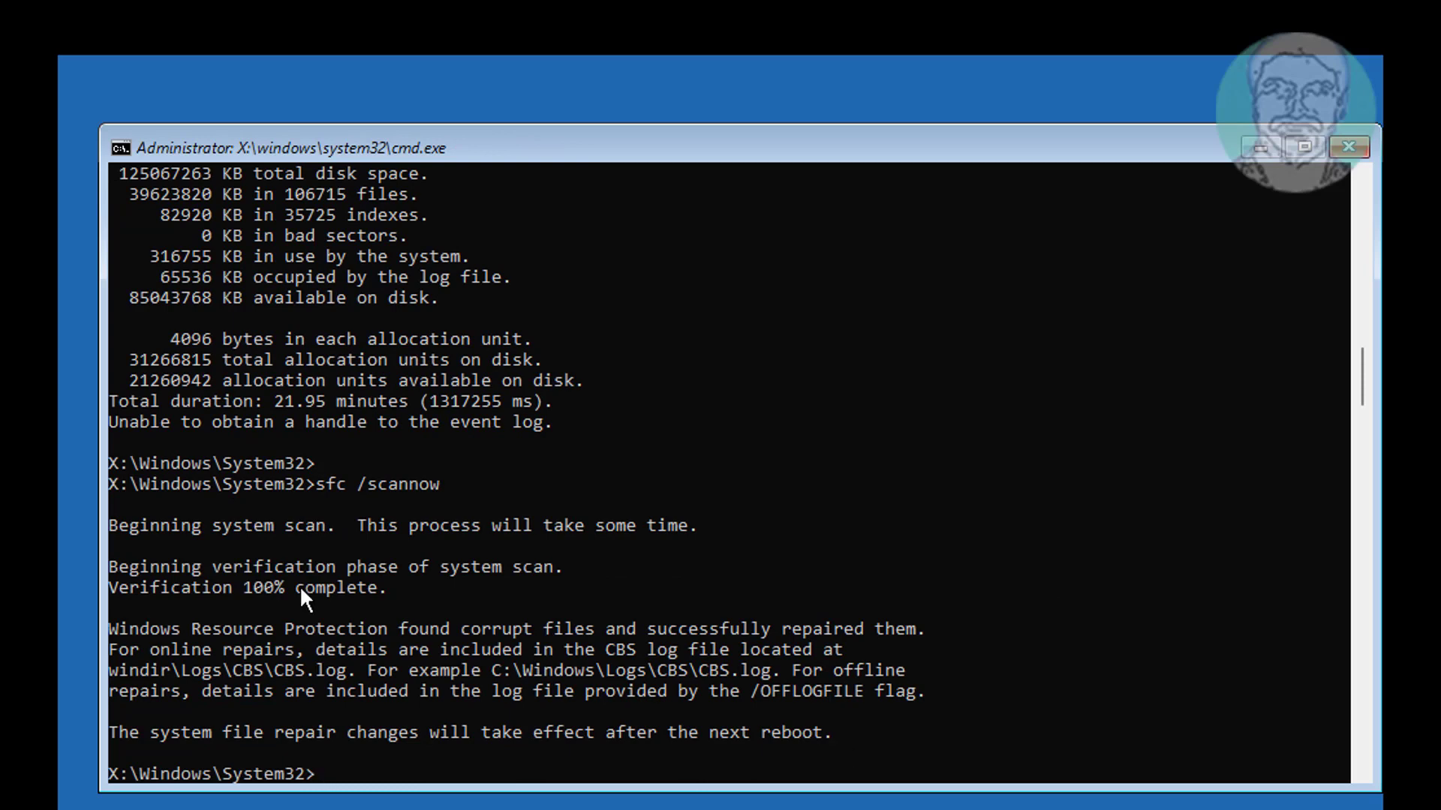
- Mark the notice about system file repair changes, exit the command prompt, and continue to Windows 11
left_click_drag(240, 732, 623, 732)
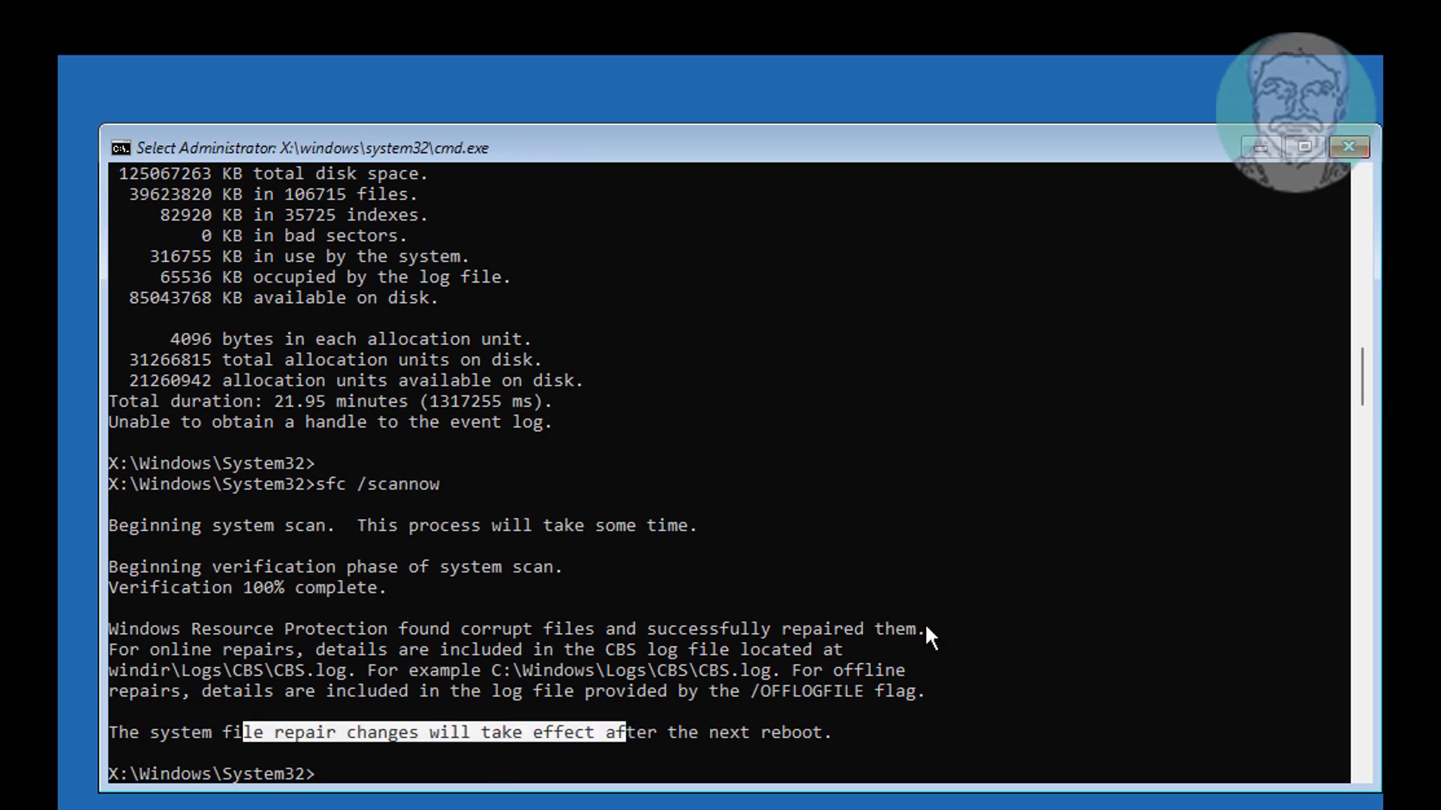
type("ex")
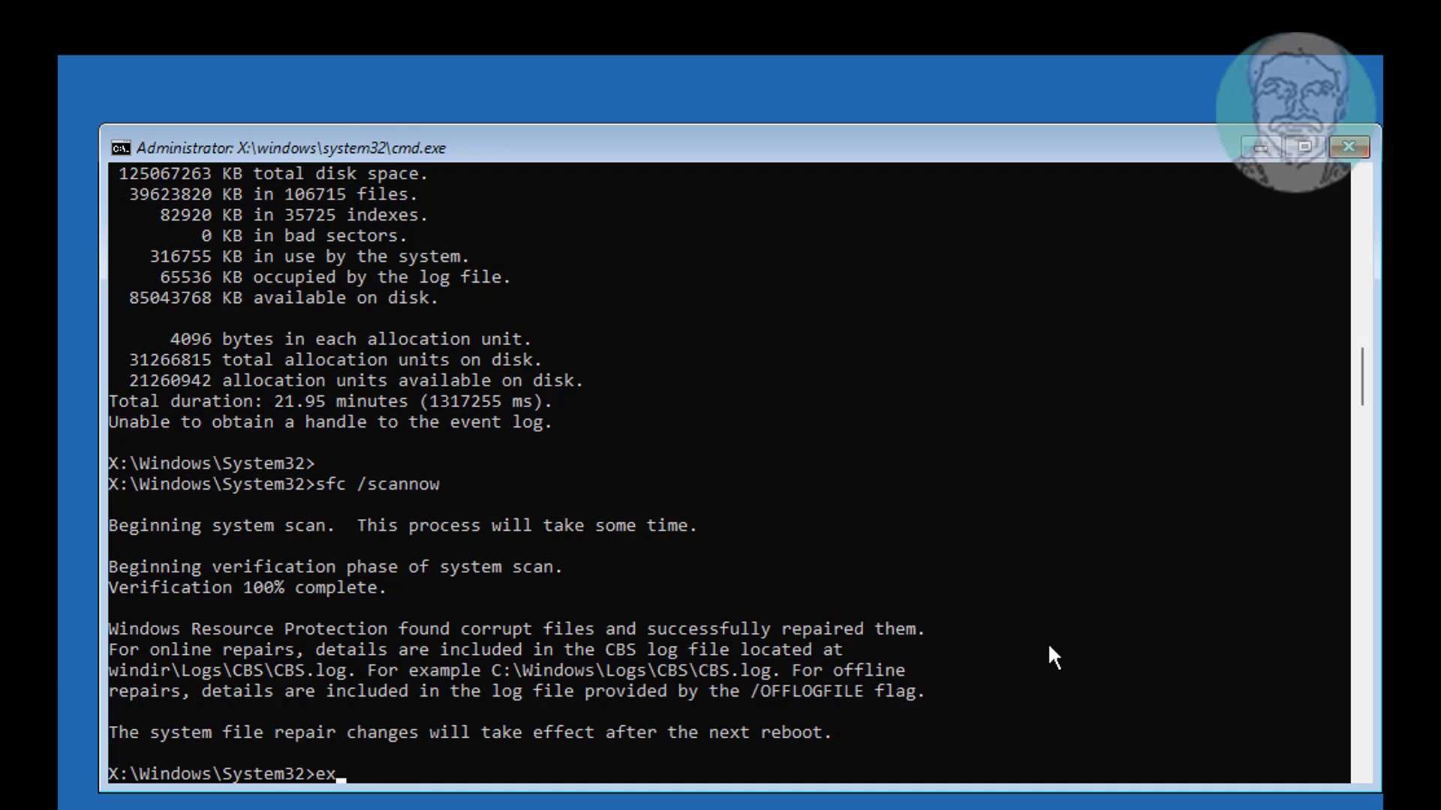
type("it")
key("Return")
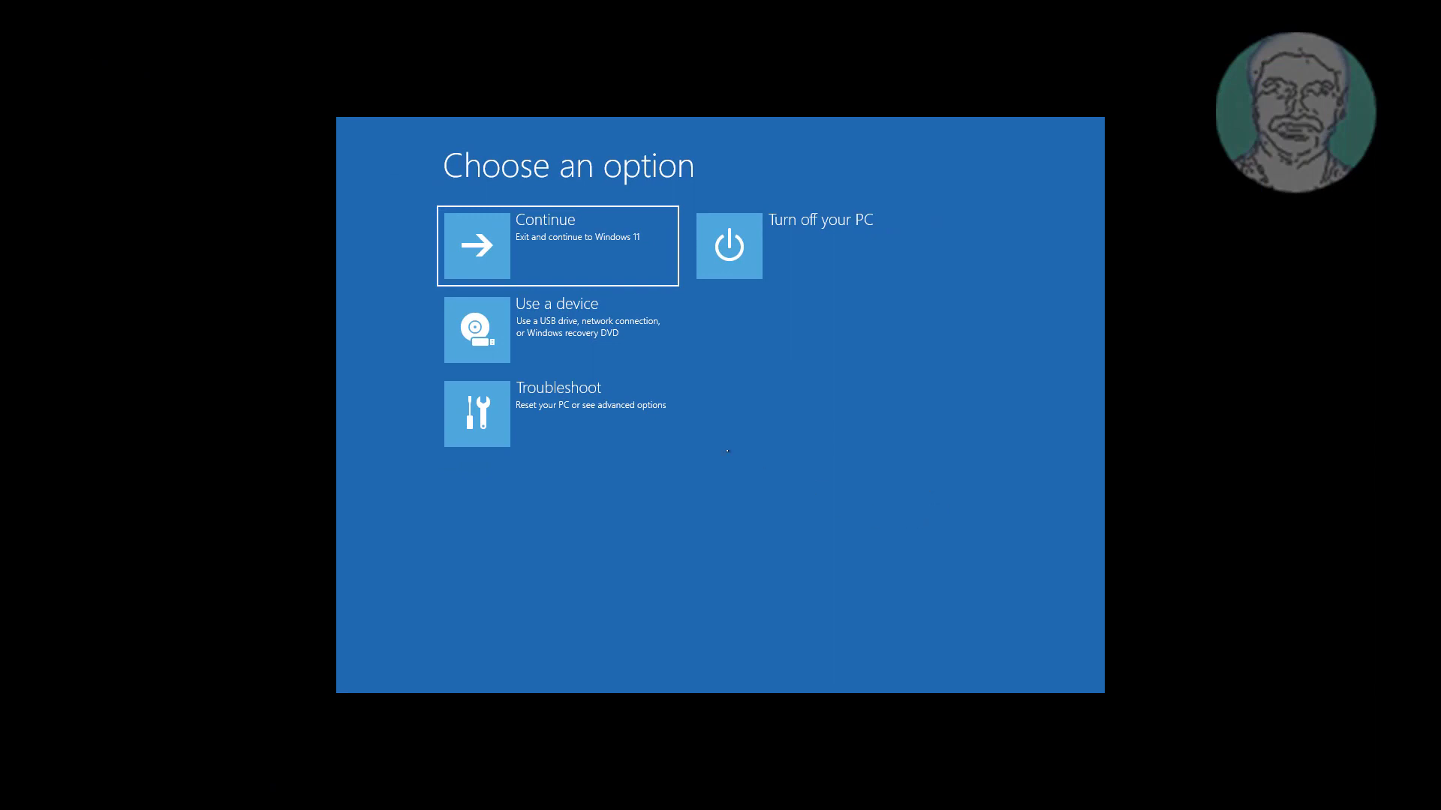
left_click(600, 258)
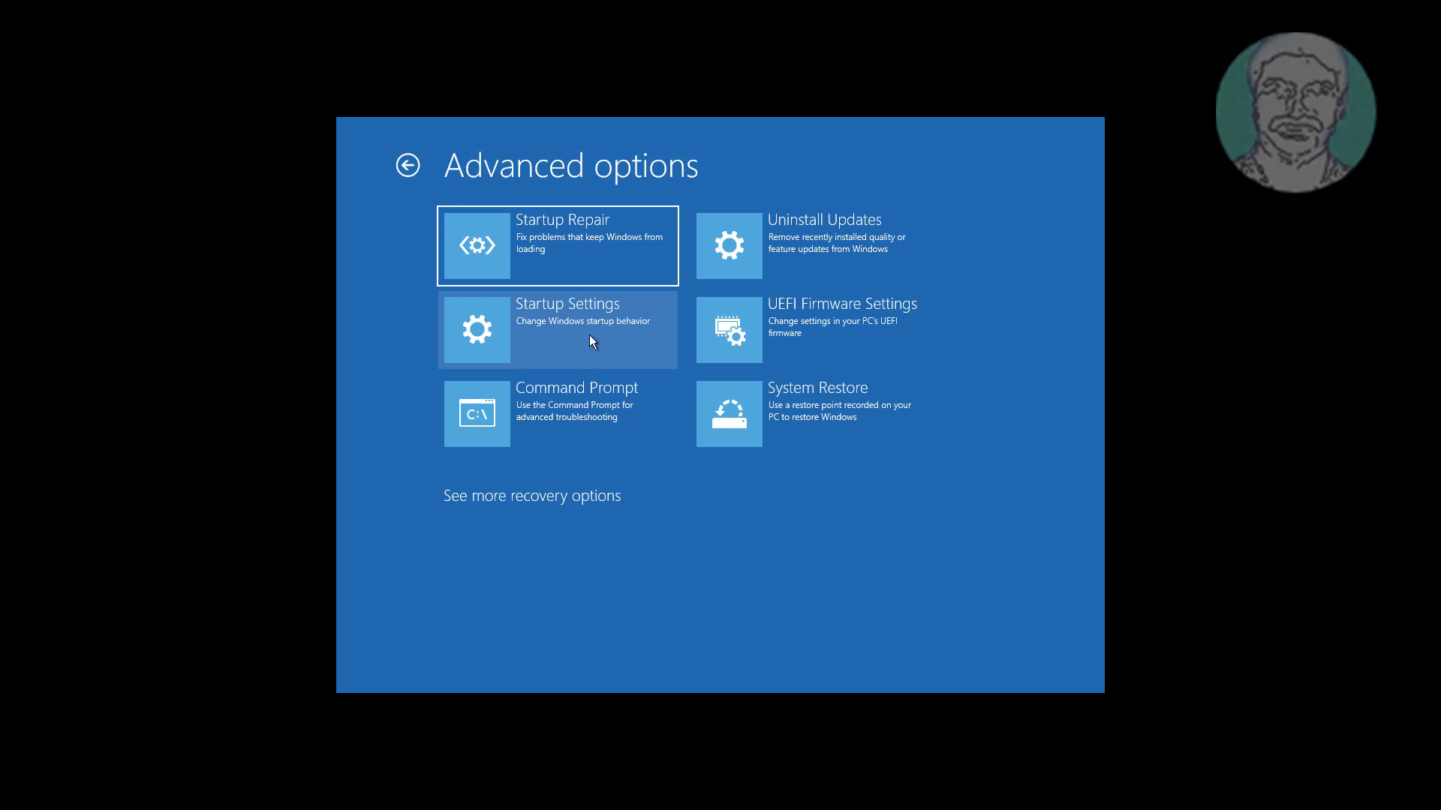
- Restart through Startup Settings into Safe Mode with Networking and sign in with the account PIN
left_click(590, 337)
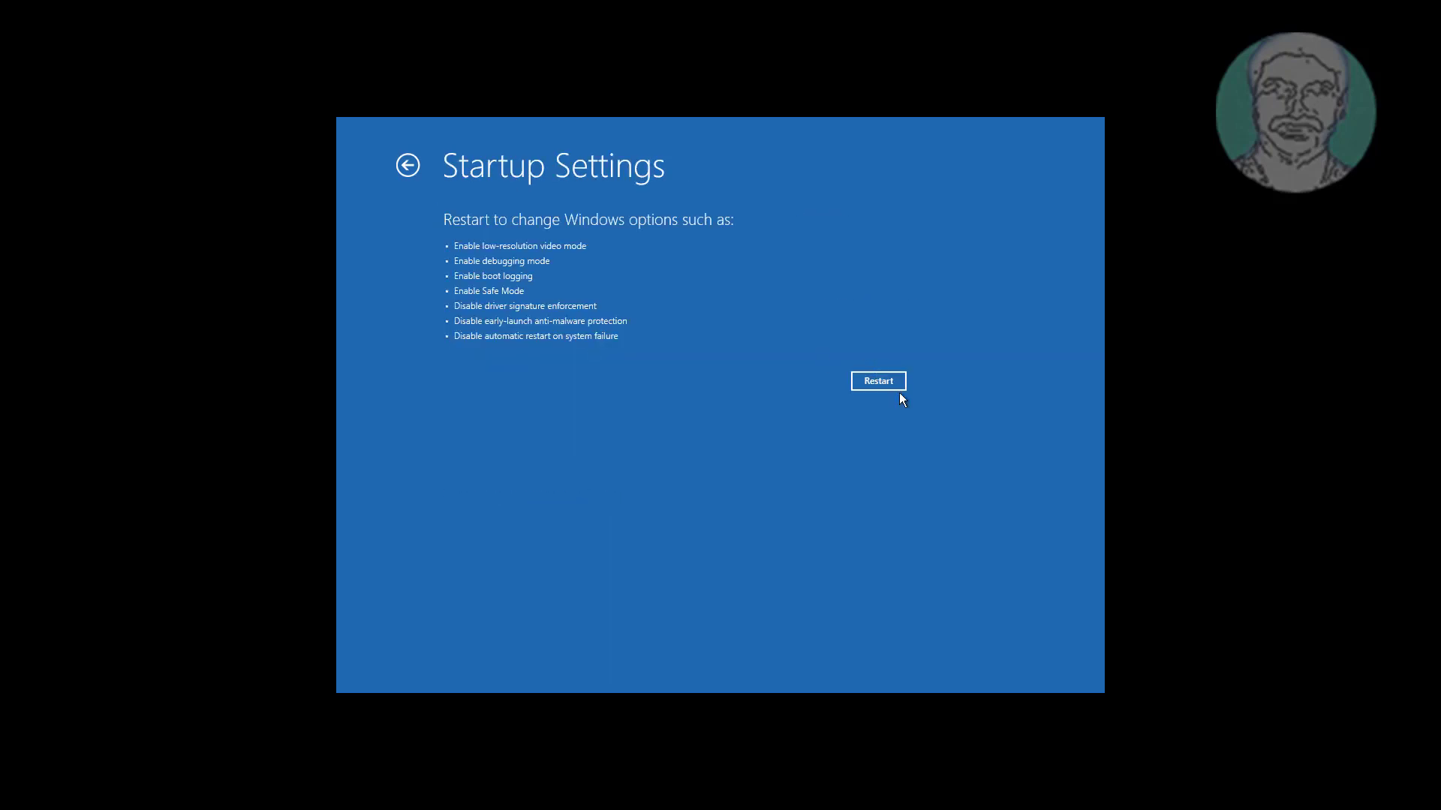
left_click(888, 384)
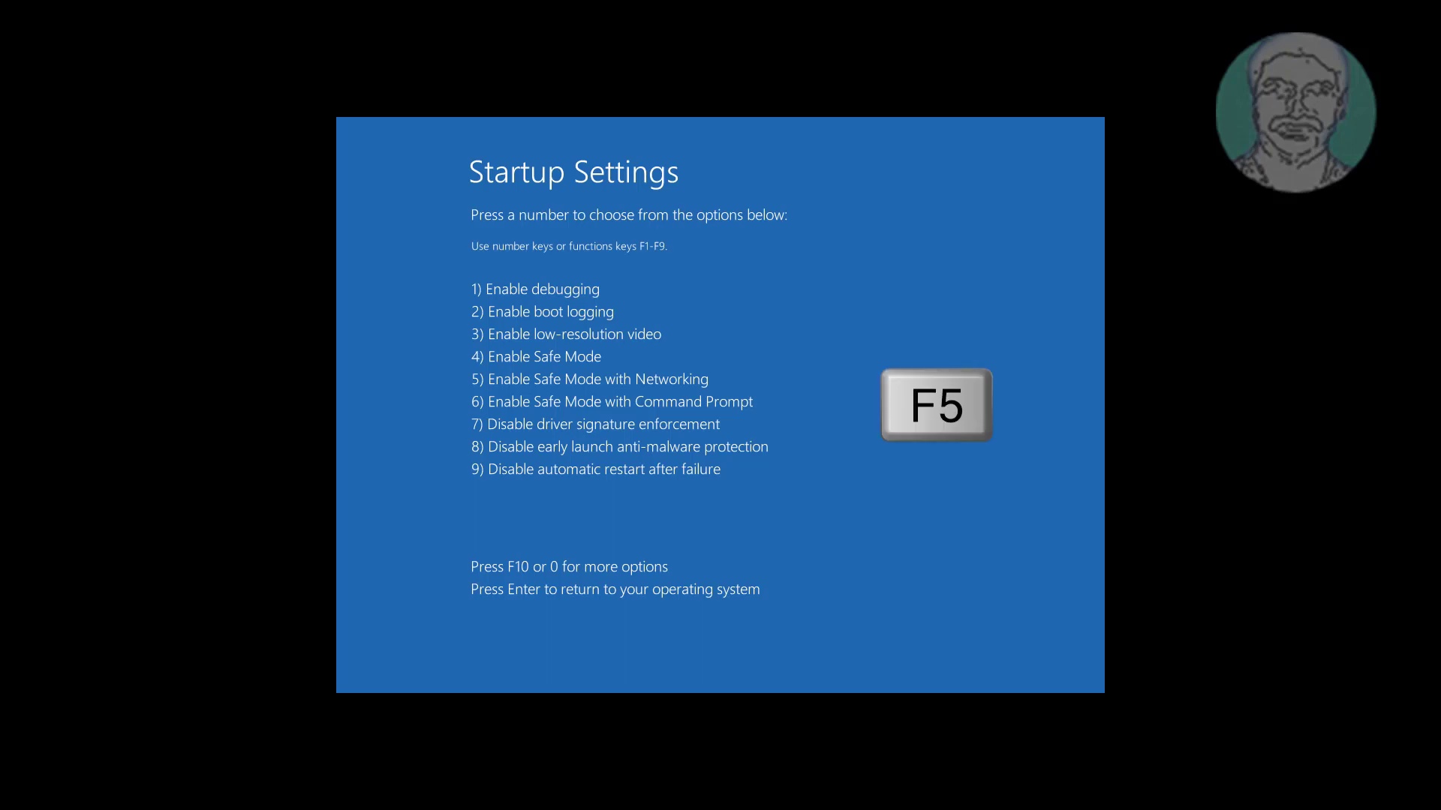
key("F5")
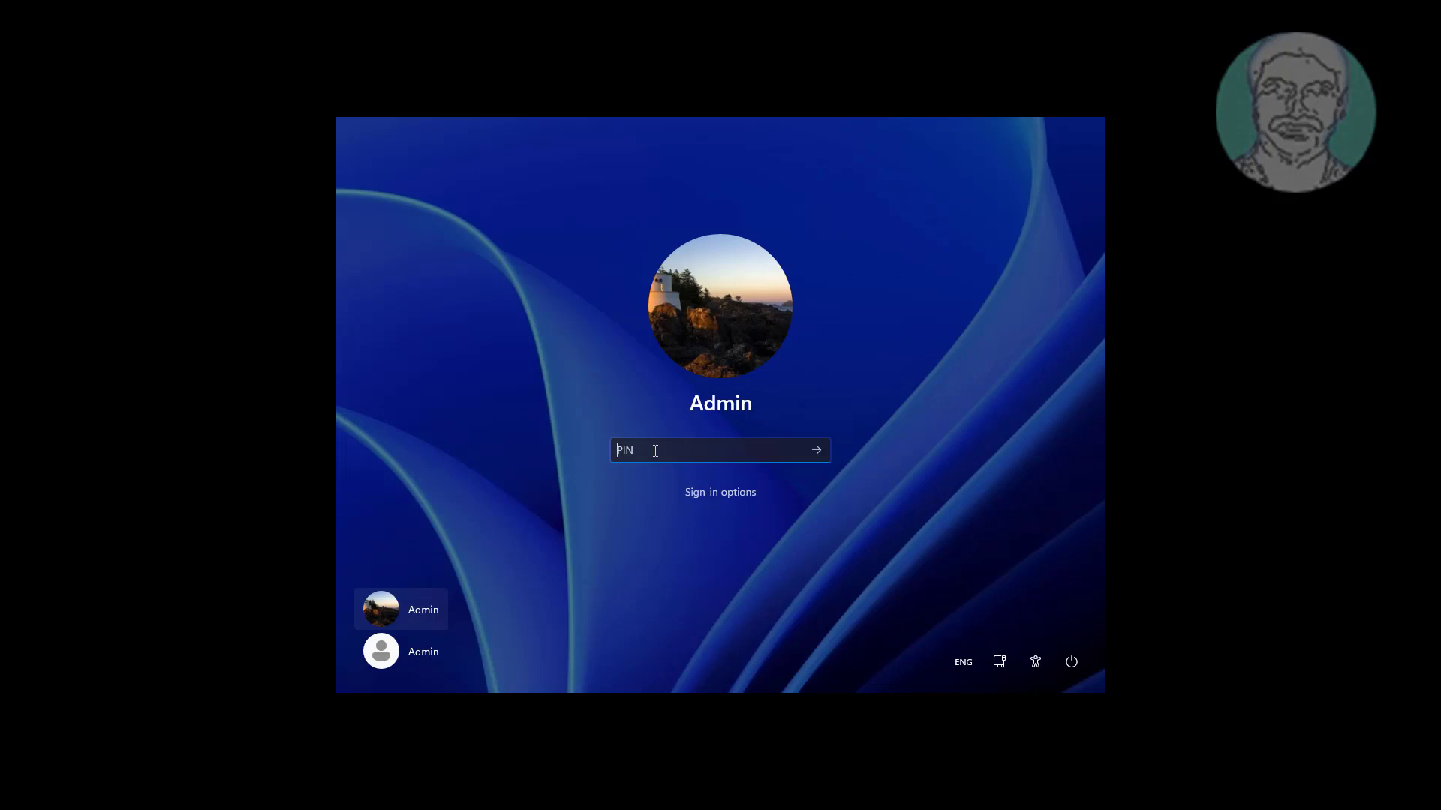
type("********")
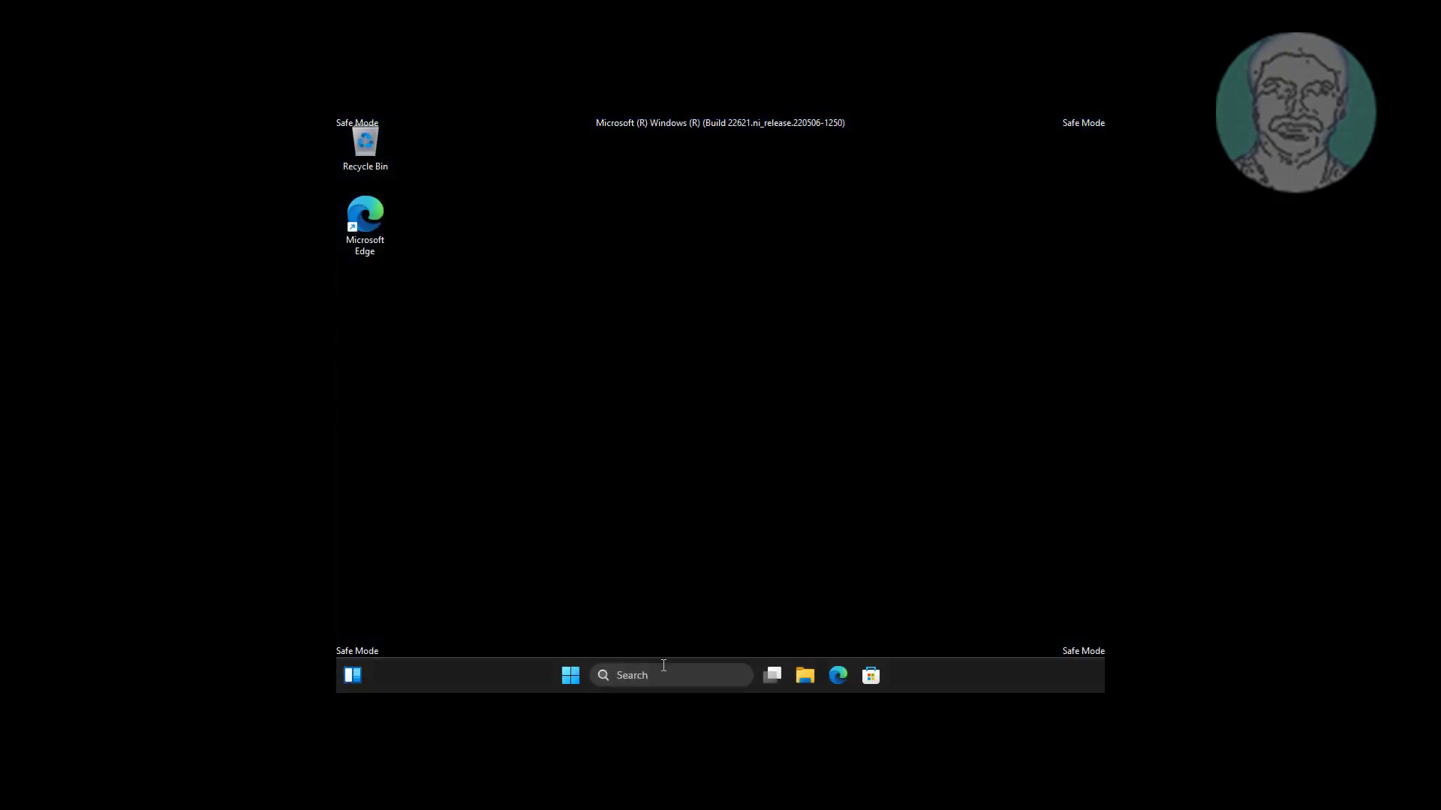
- Search for "control panel", open Programs and Features from it, and show the installed Windows updates
left_click(652, 676)
type("cont")
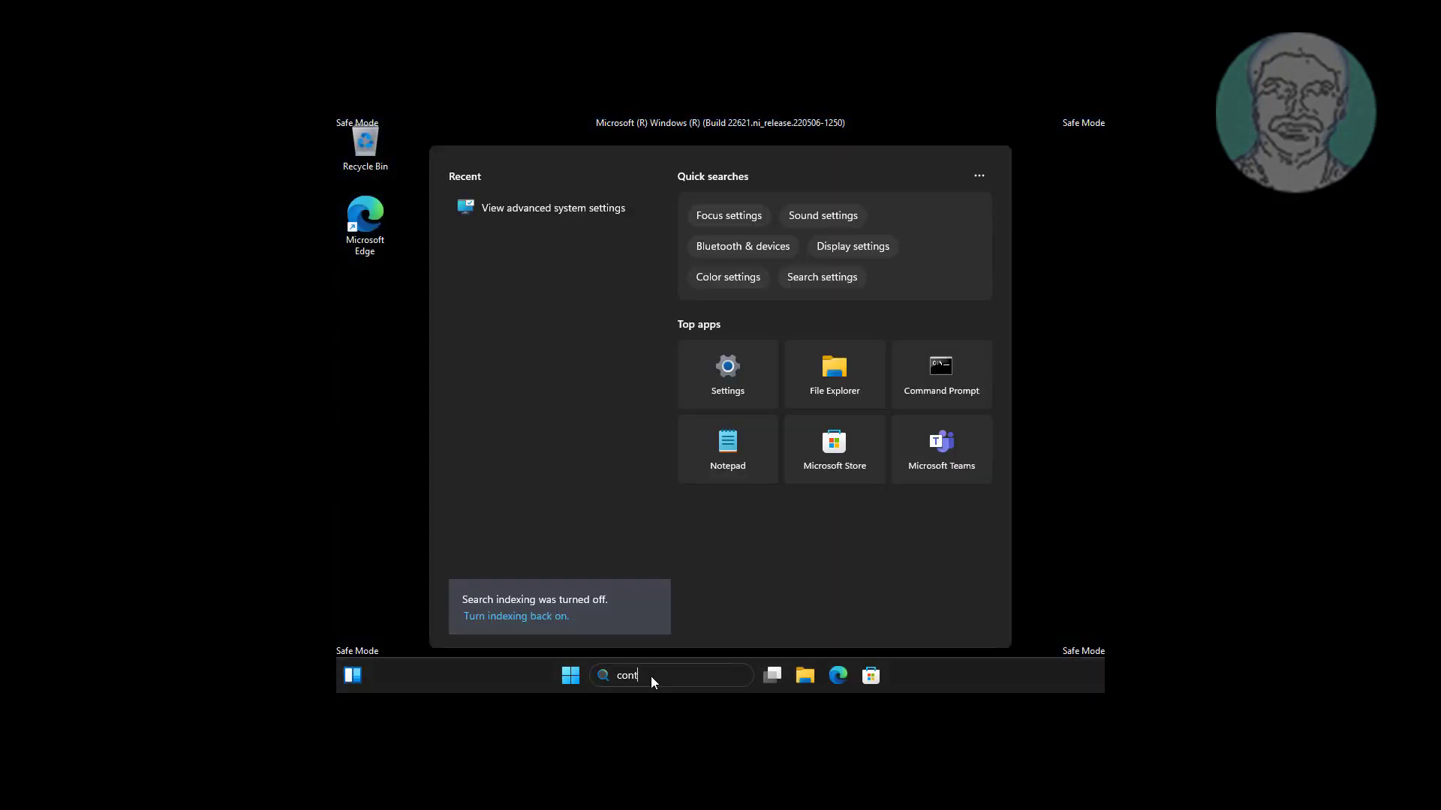
type("rol panel")
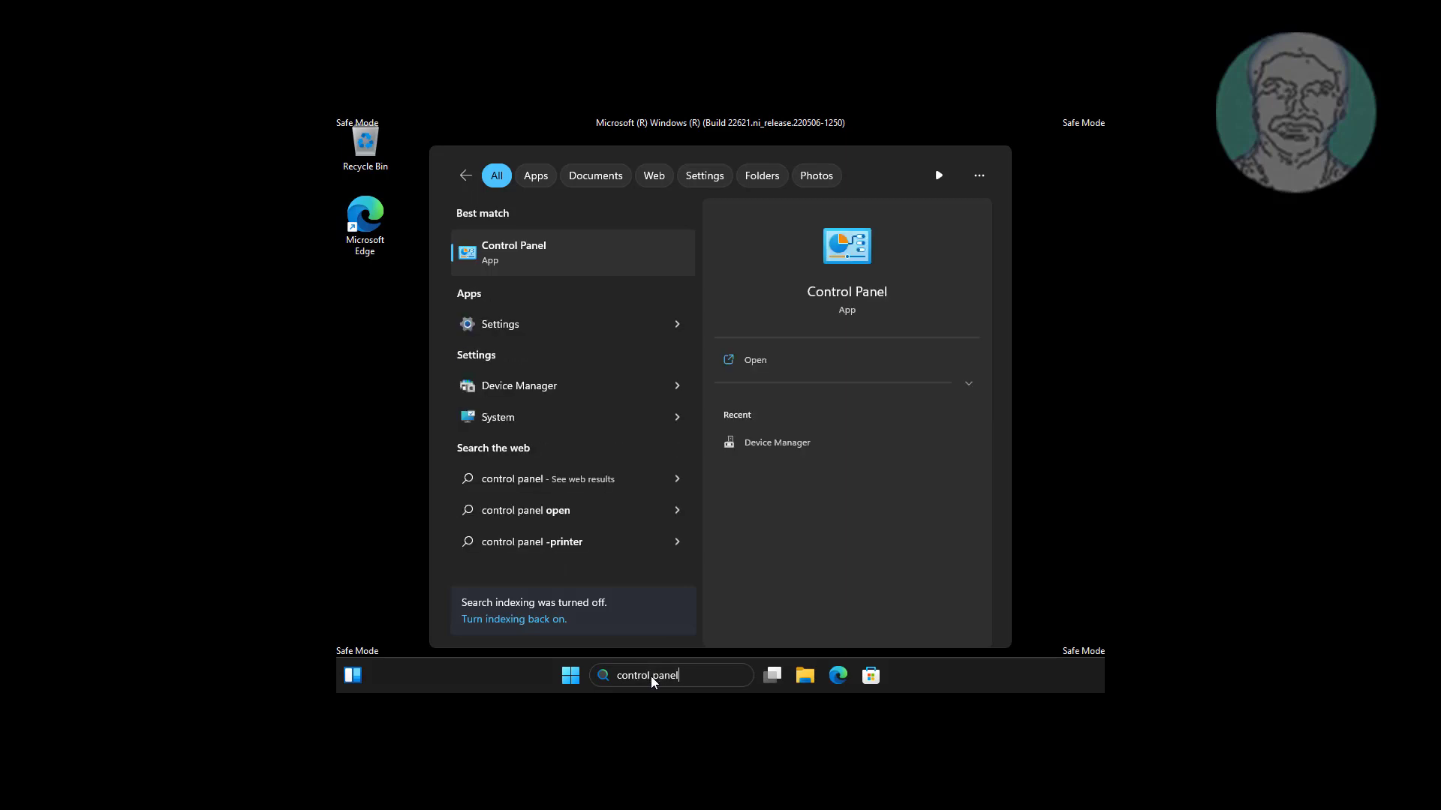
left_click(545, 264)
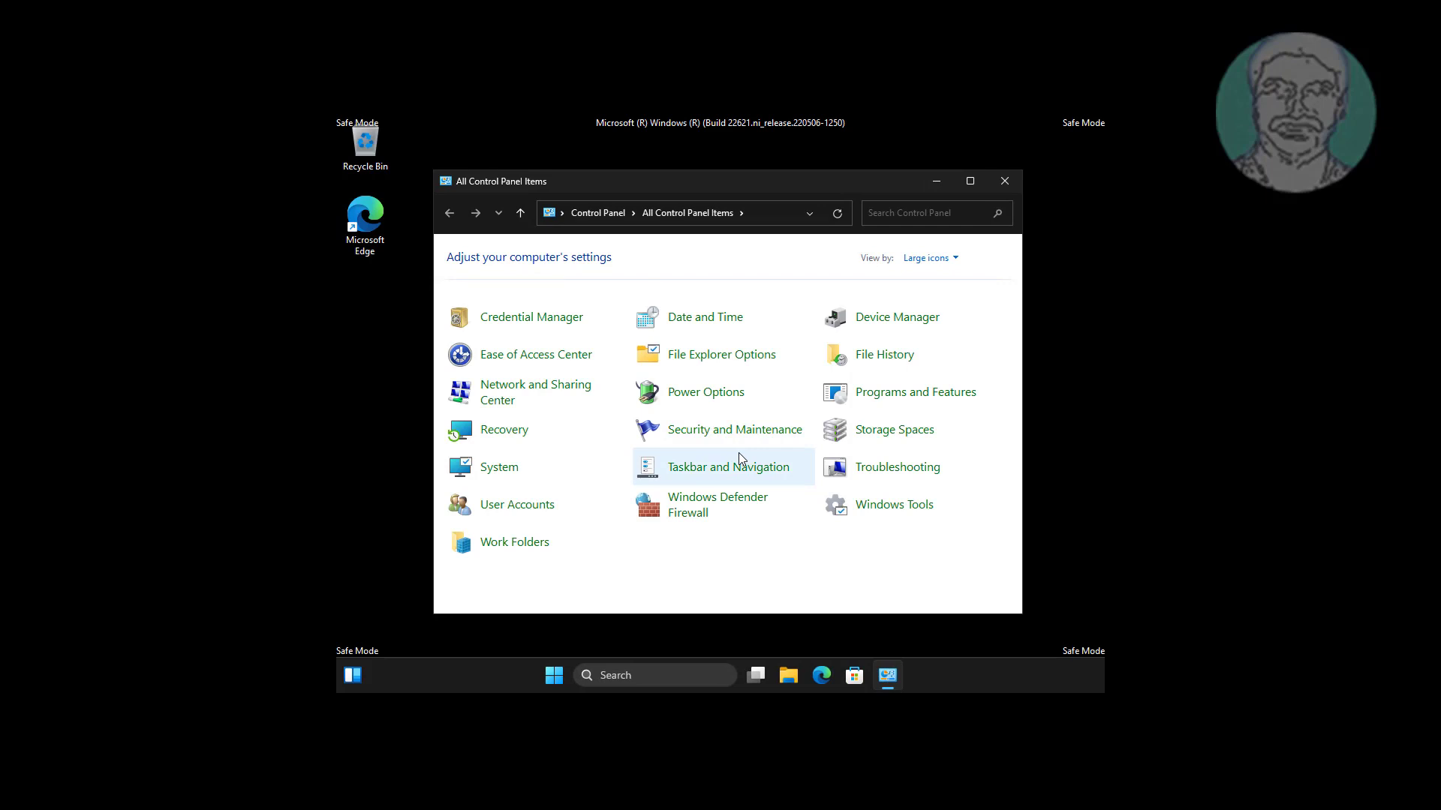
left_click(875, 393)
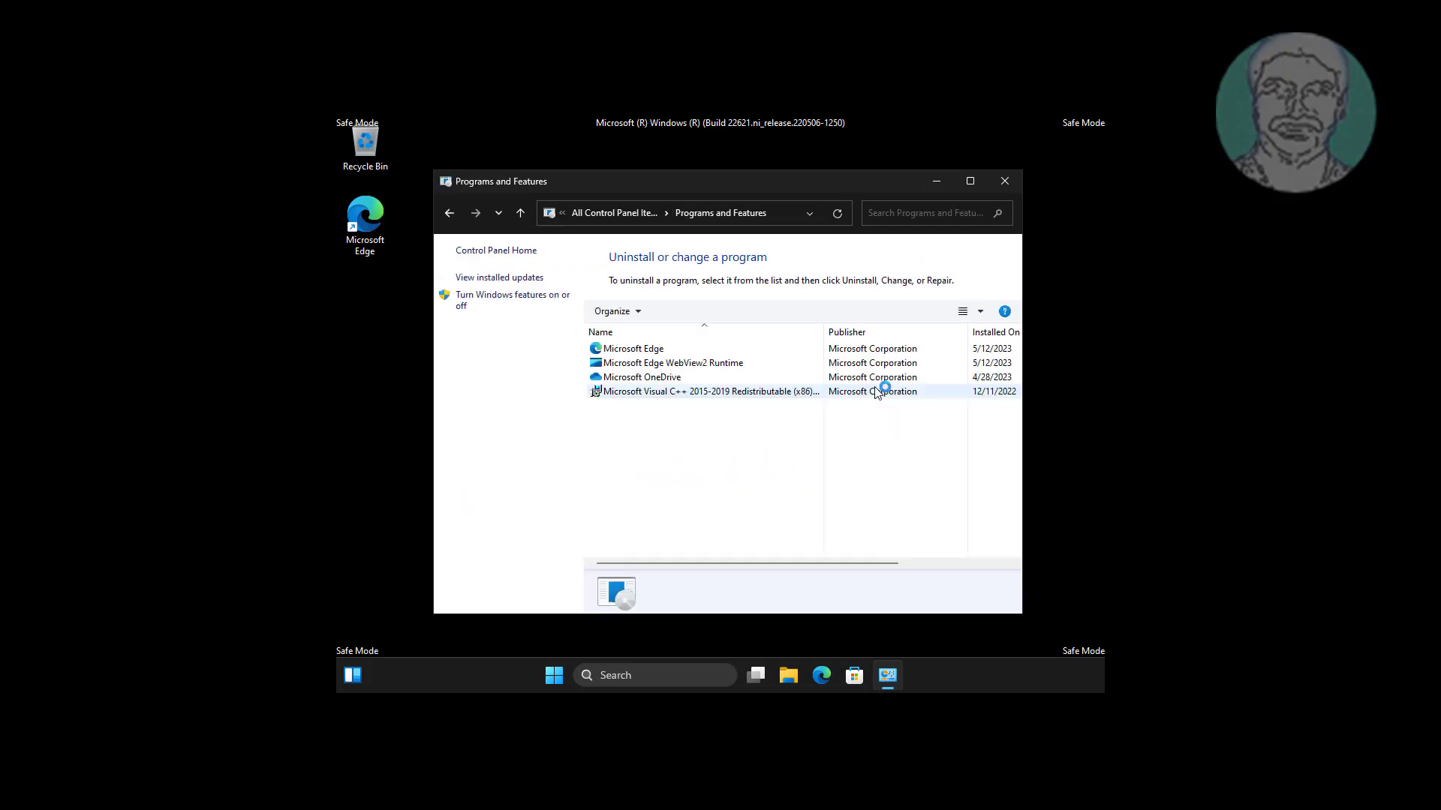
left_click(522, 277)
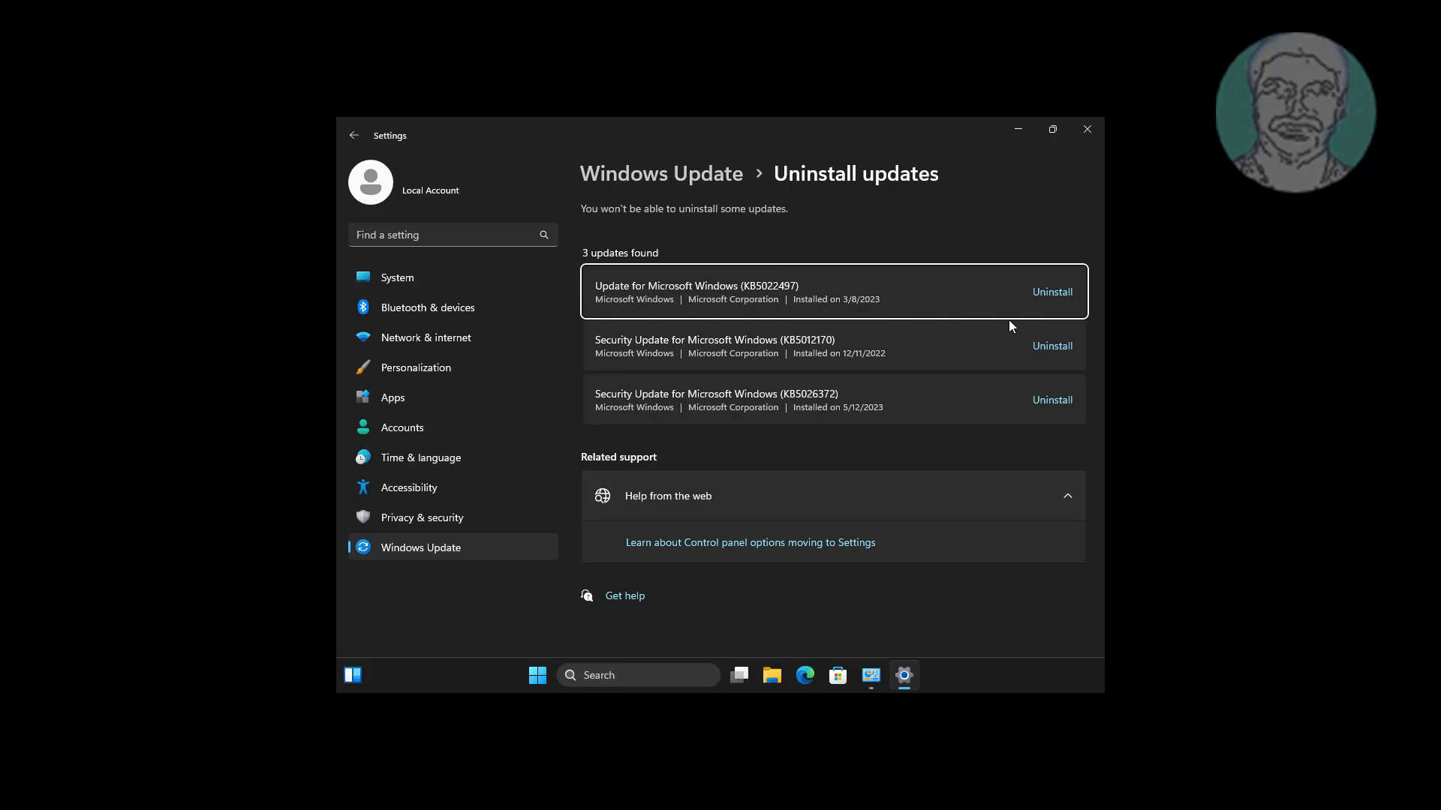
- Uninstall the Microsoft Windows update KB5022497 and close the Settings and Programs and Features windows
left_click(1061, 294)
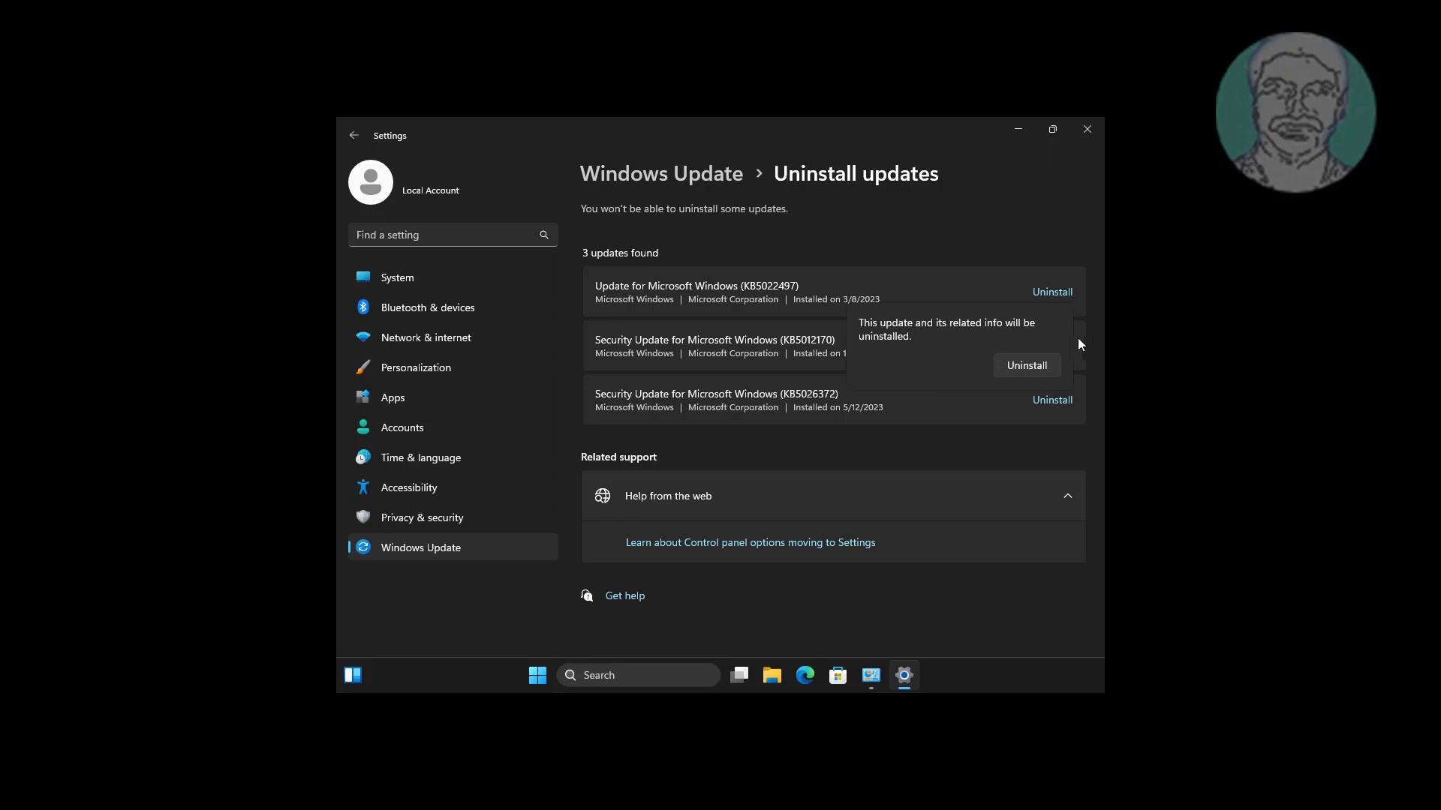
left_click(1048, 364)
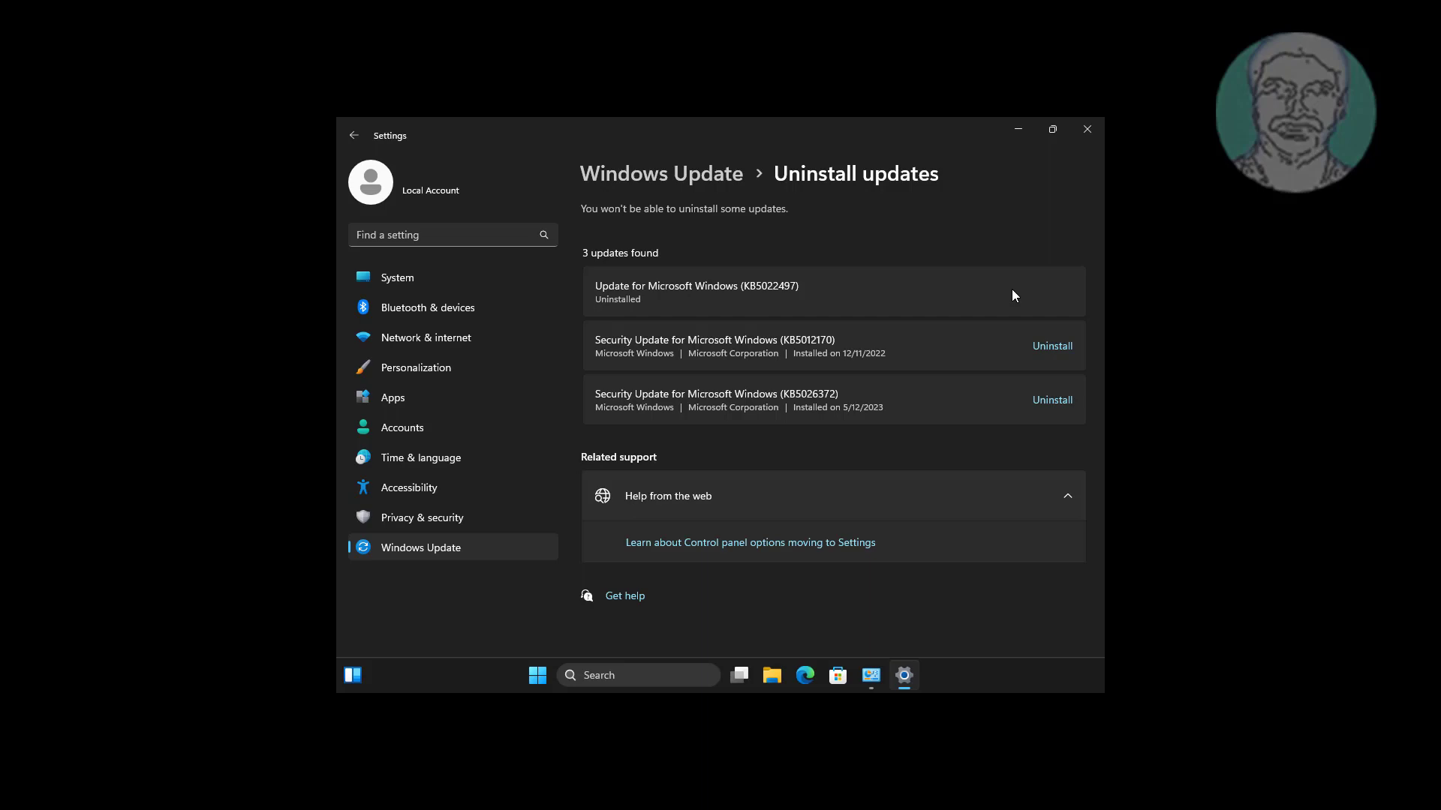
left_click(1086, 129)
left_click(1005, 181)
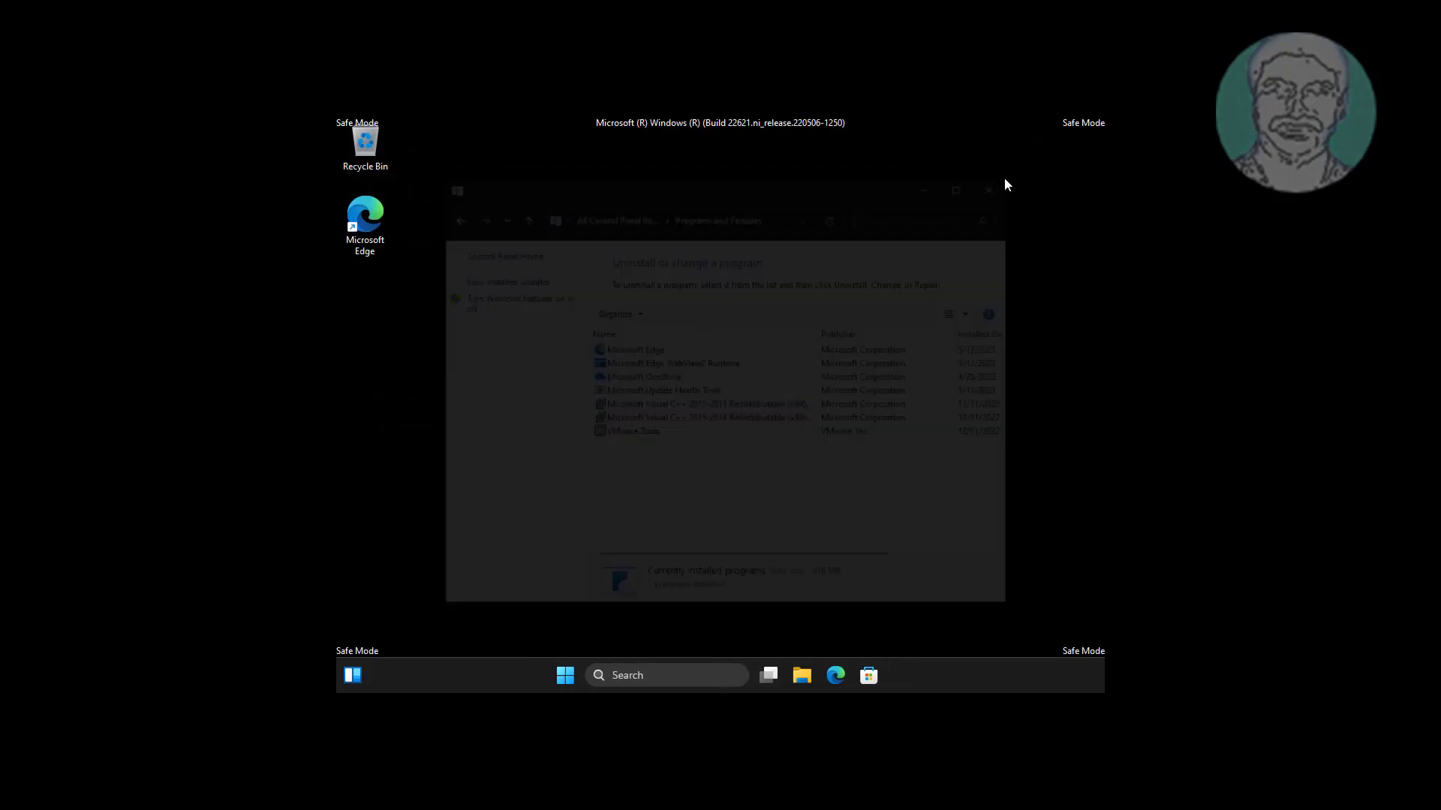
- Restart the computer from the Safe Mode desktop
left_click(568, 677)
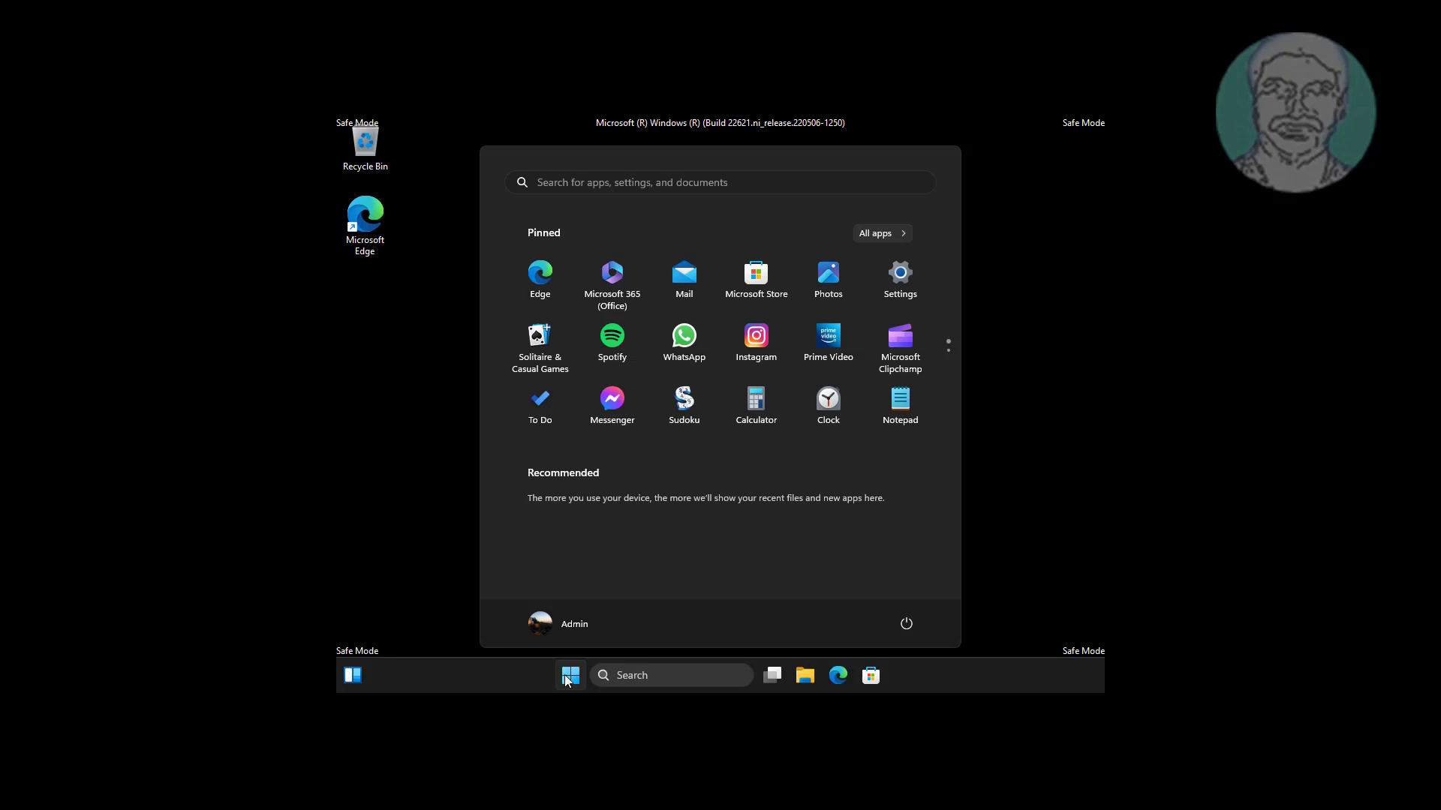
left_click(906, 623)
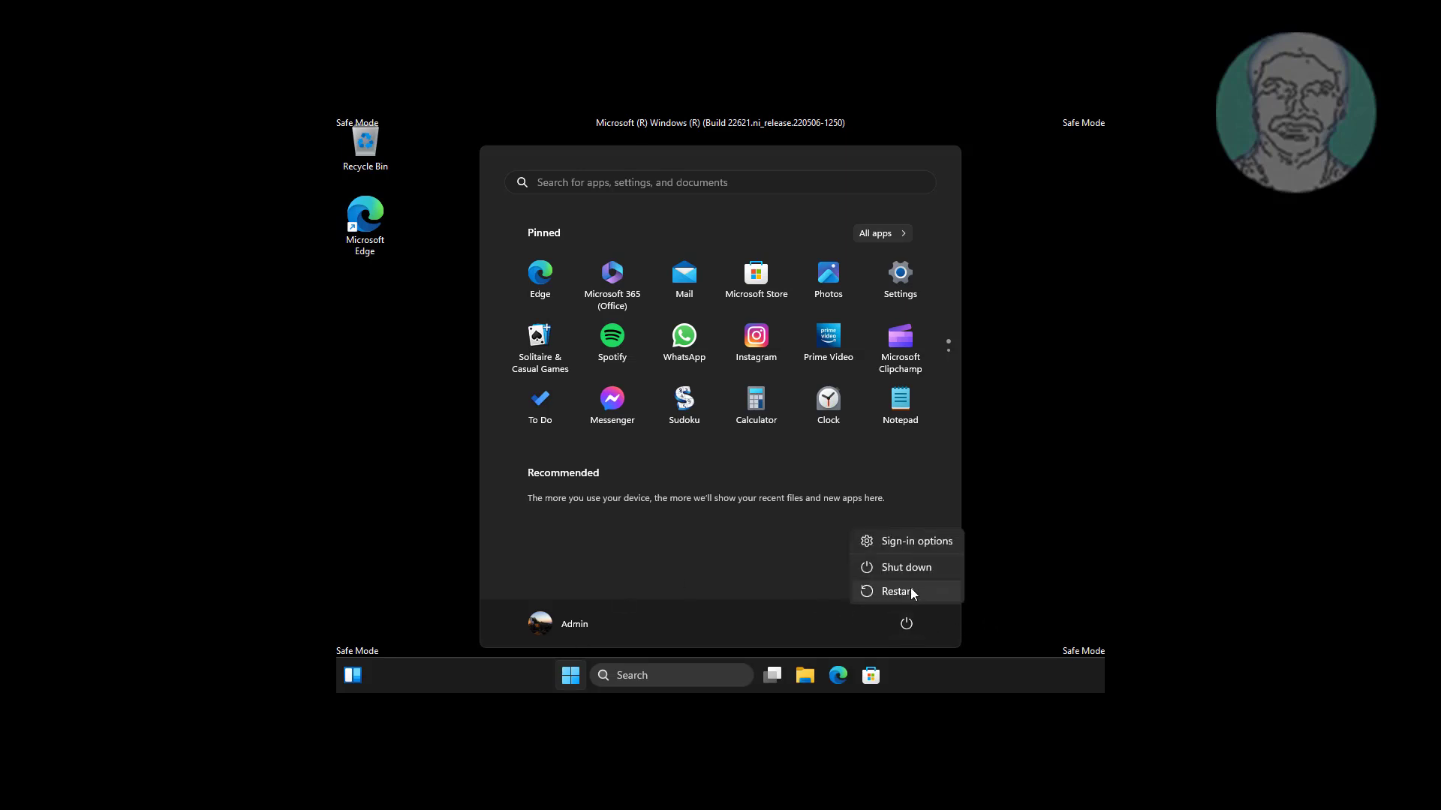